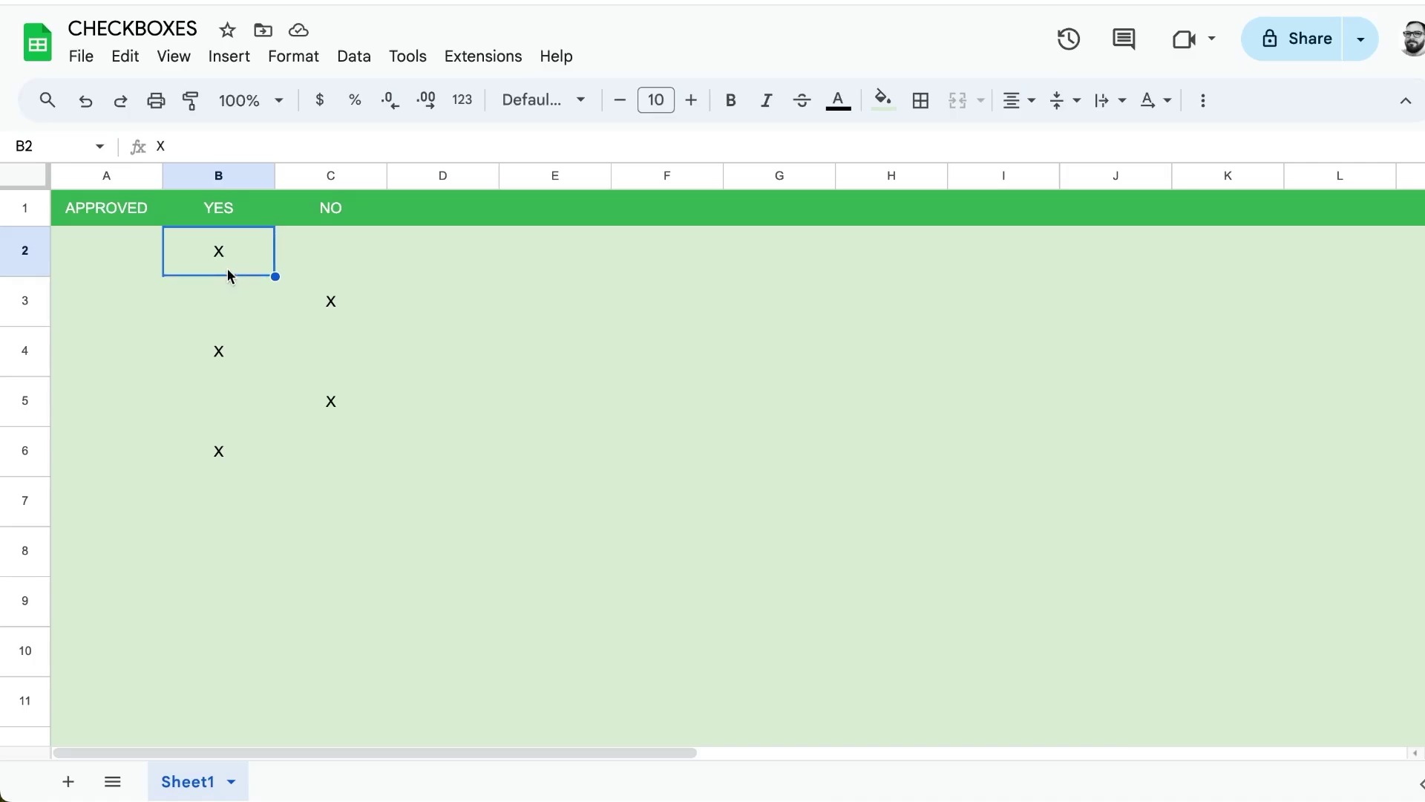
Enter the green tick emoji ✅ into cell C2 from the emoji picker.
left_click(301, 252)
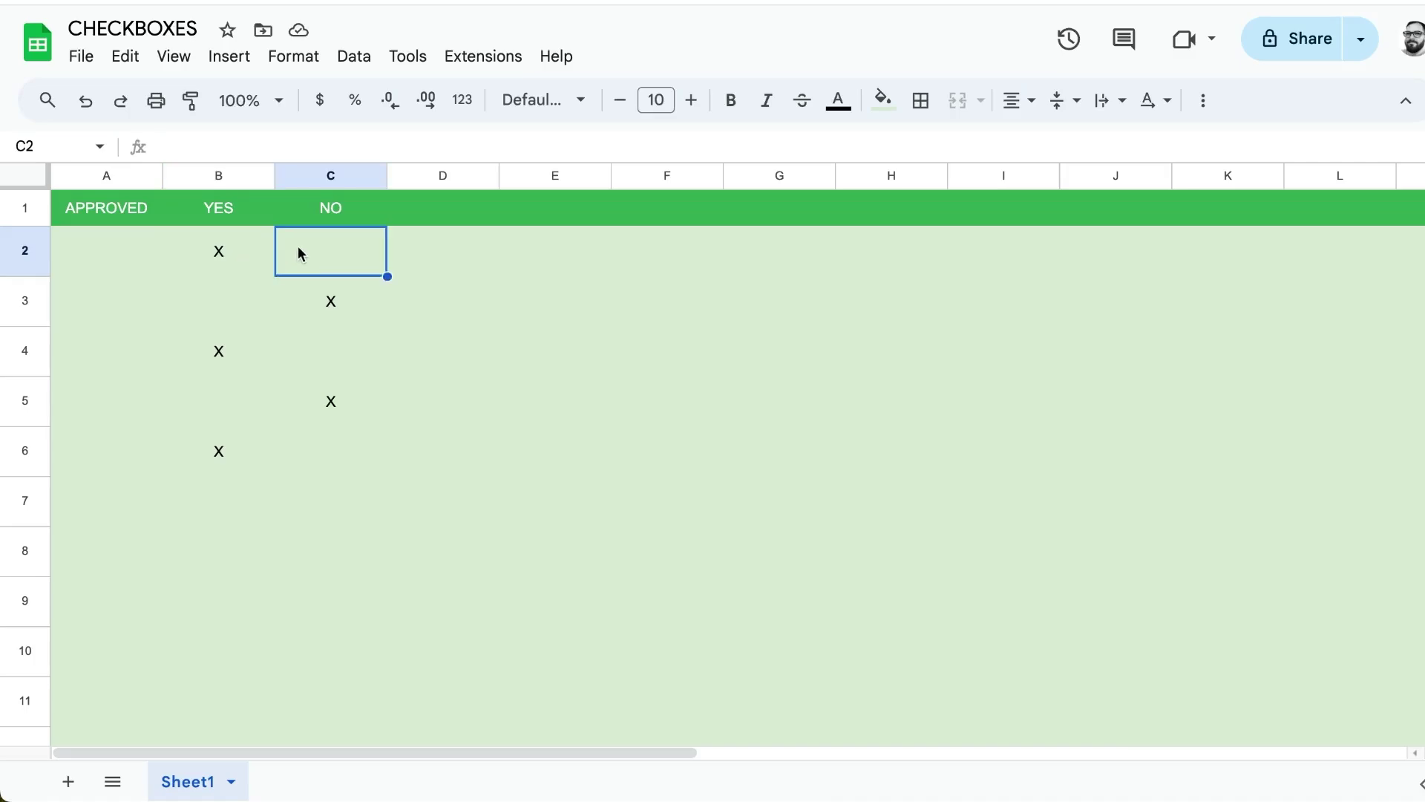
double_click(303, 252)
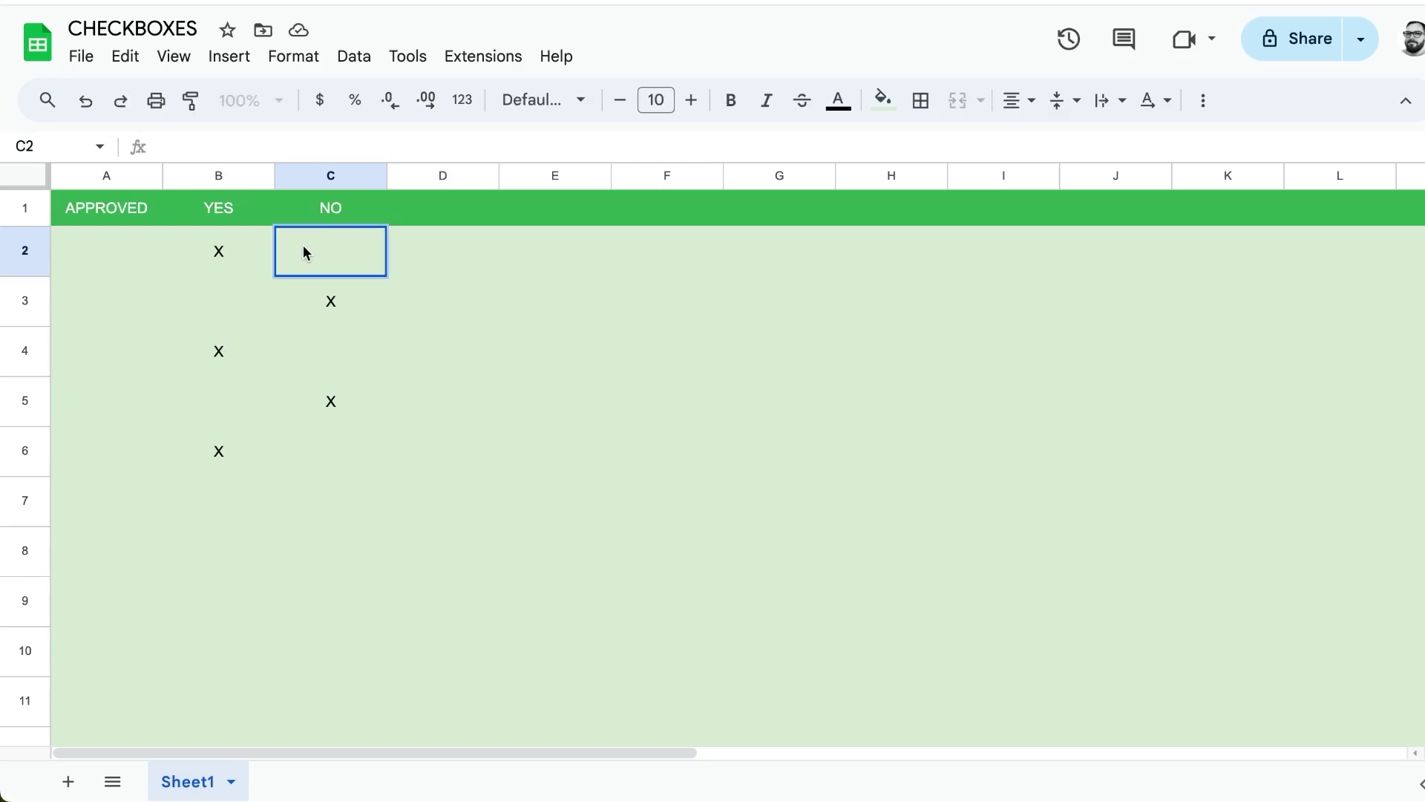
key("ctrl+super+space")
left_click(269, 341)
key("Return")
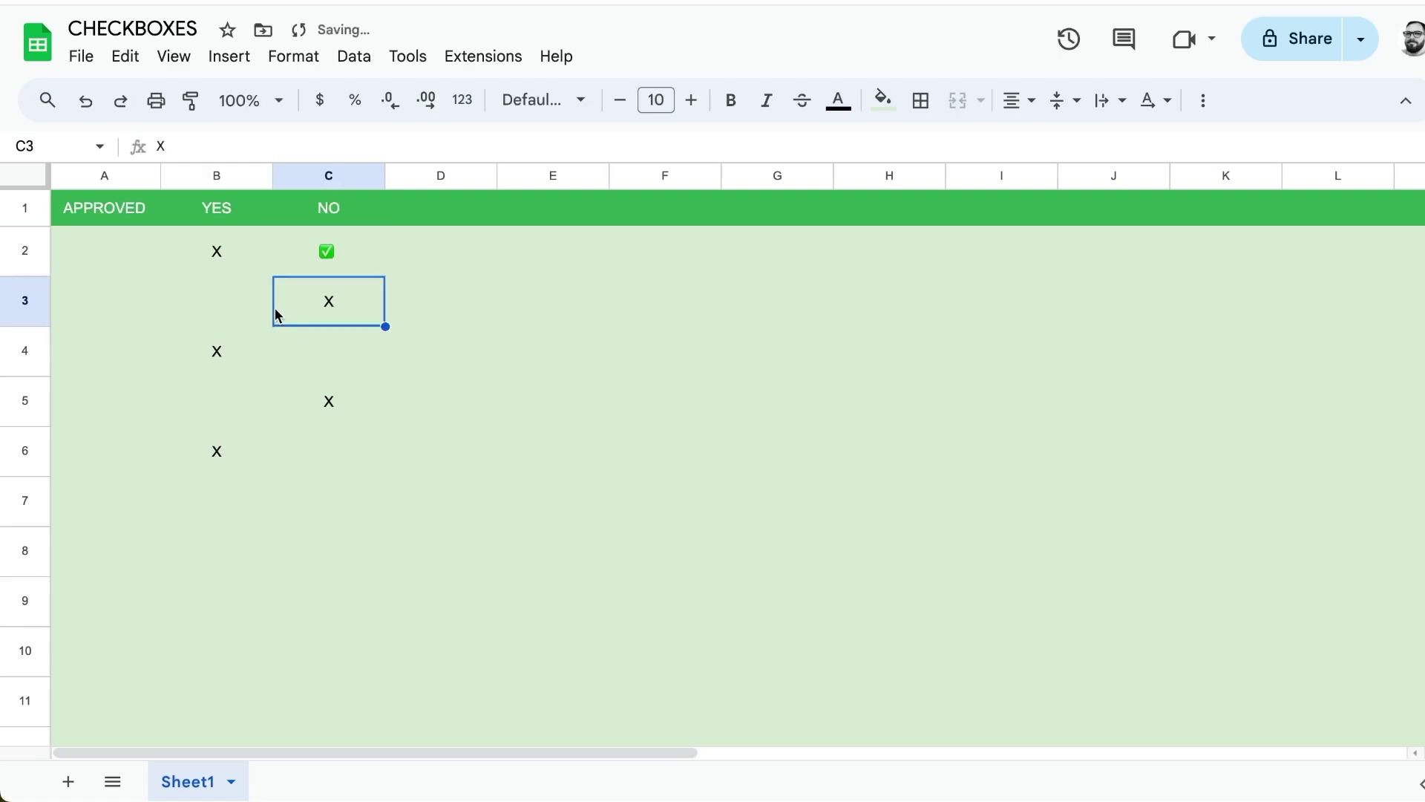
Turn column B into checkboxes and restore its YES header.
left_click(226, 186)
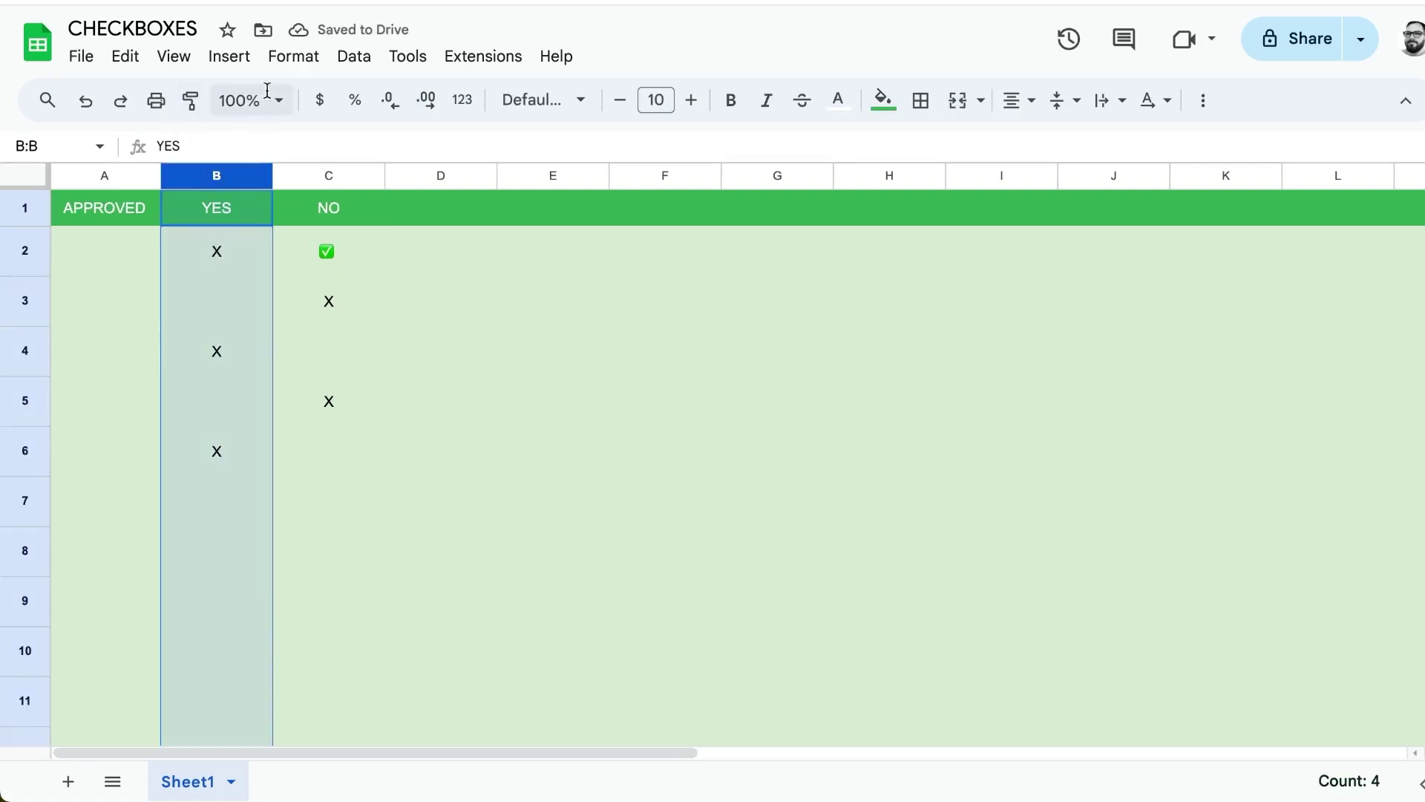
left_click(229, 56)
left_click(312, 596)
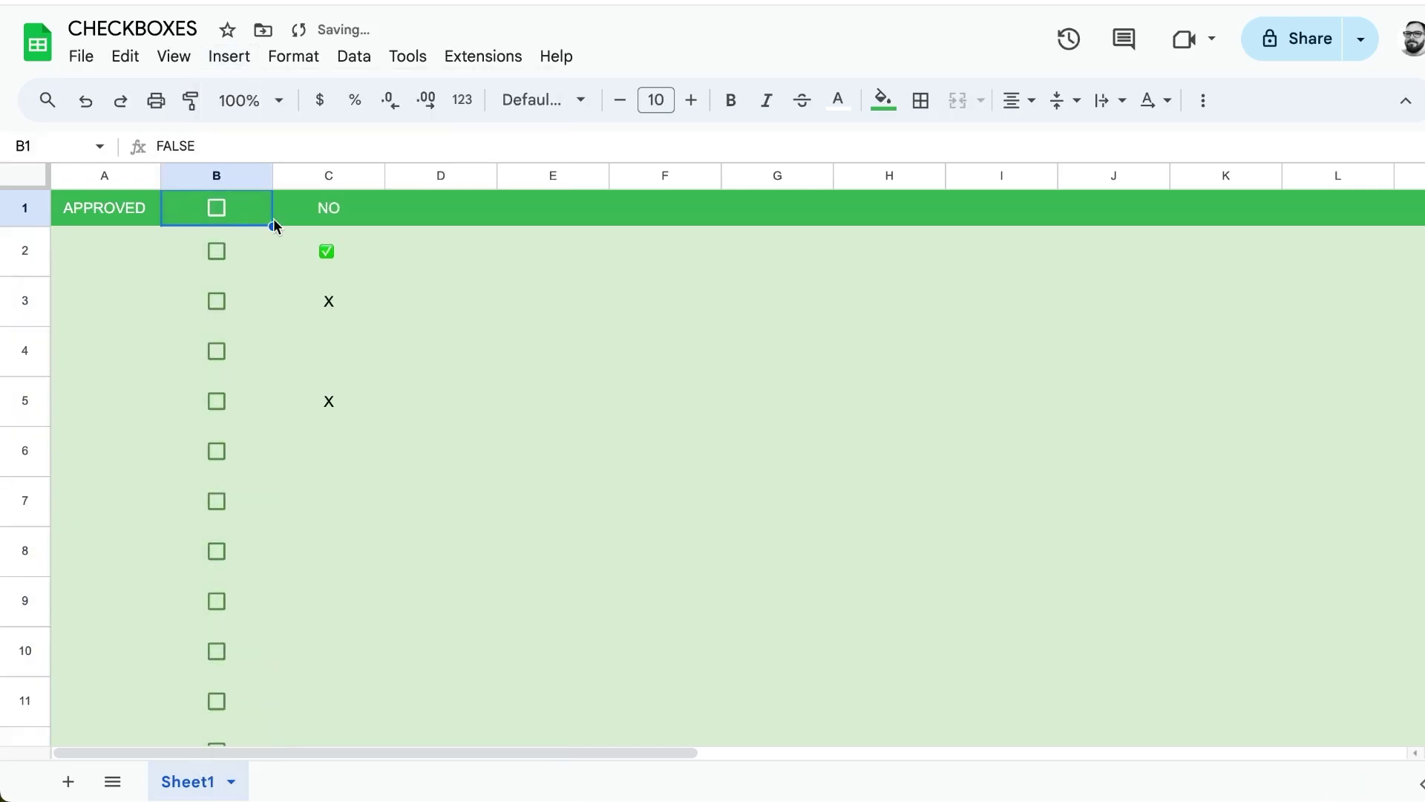
type("YES")
key("Return")
Turn column C into checkboxes and restore its NO header.
left_click(308, 215)
key("ctrl+c")
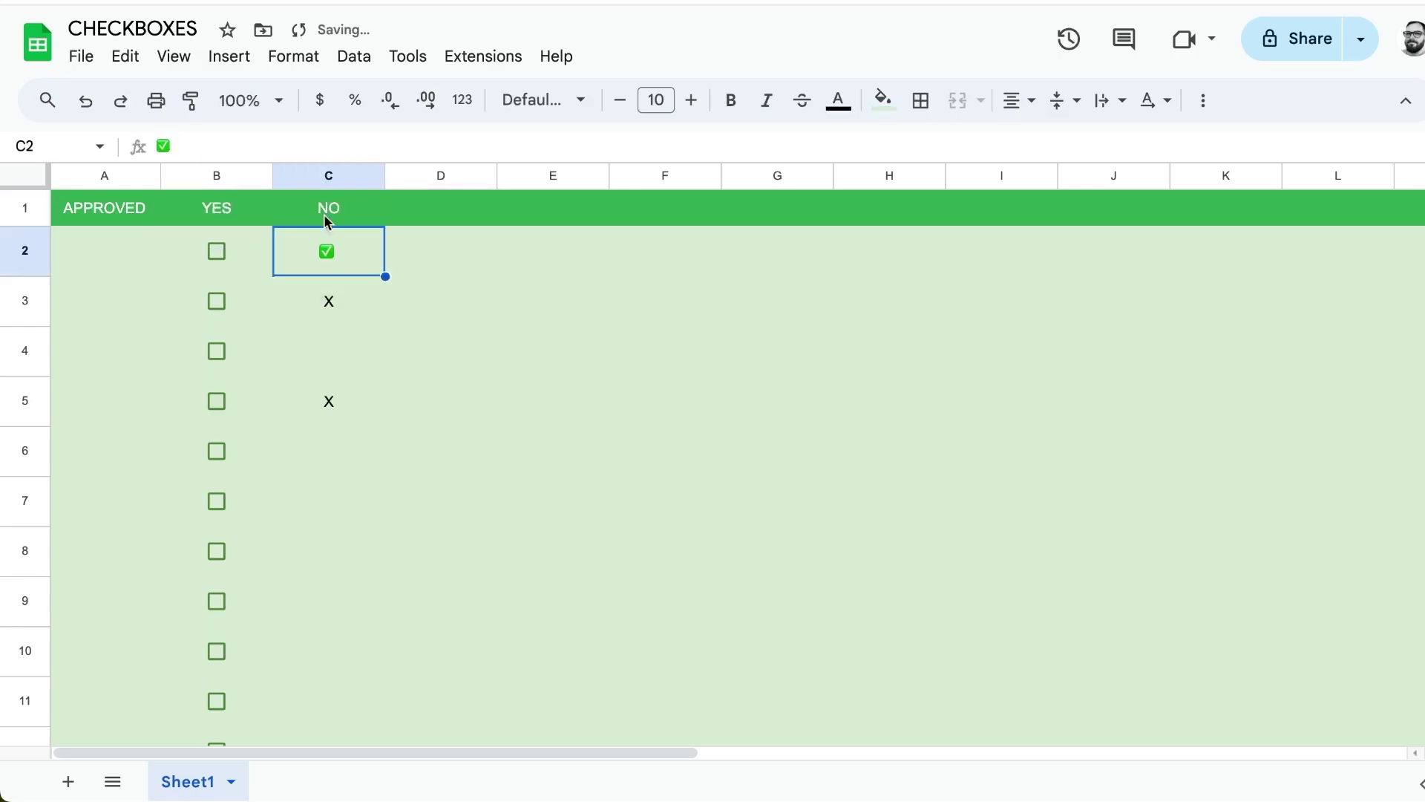
left_click(327, 175)
left_click(242, 63)
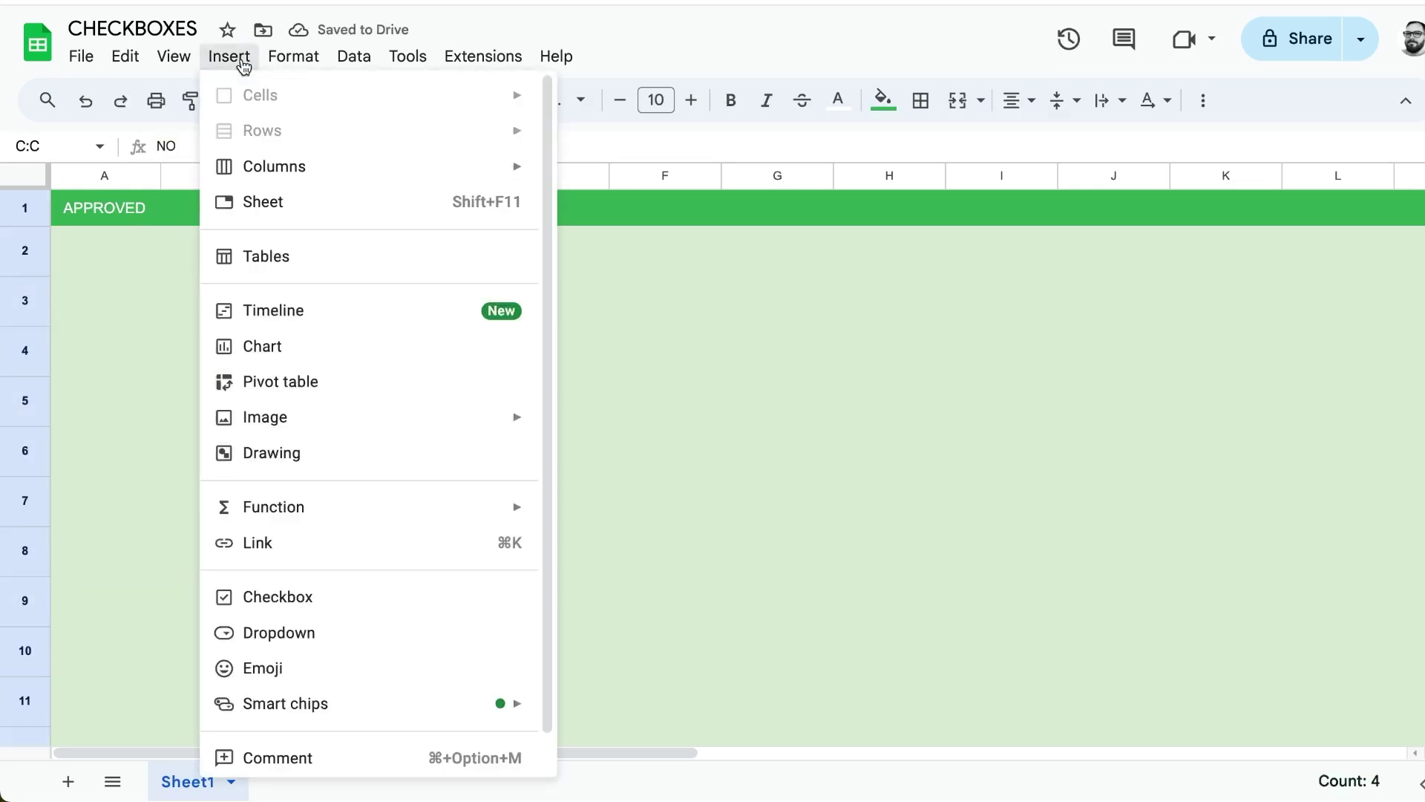
left_click(278, 597)
left_click(235, 215)
key("ctrl+c")
key("Right")
key("ctrl+v")
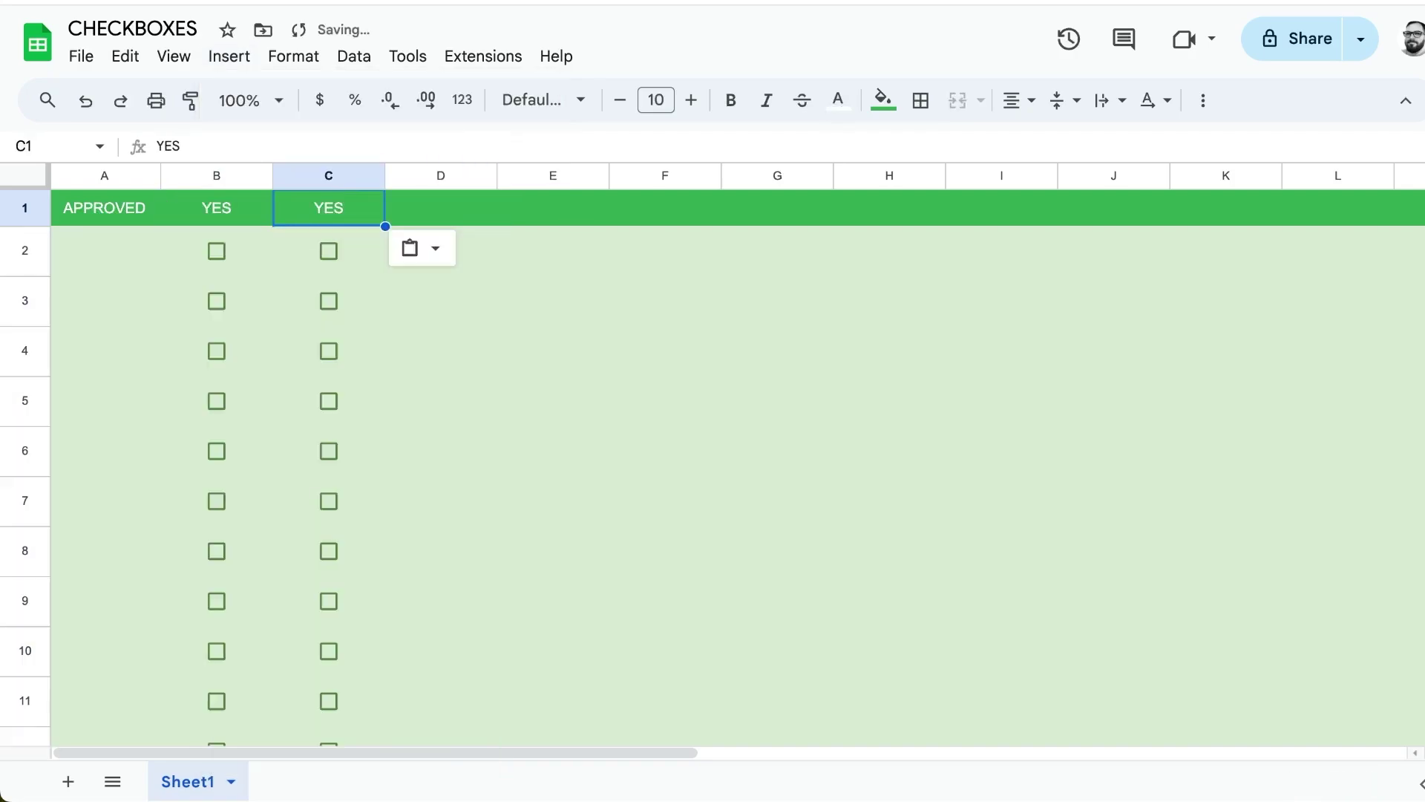
type("NO")
key("Return")
Test the checkboxes by ticking B2 and C3, then unticking B2.
left_click(216, 251)
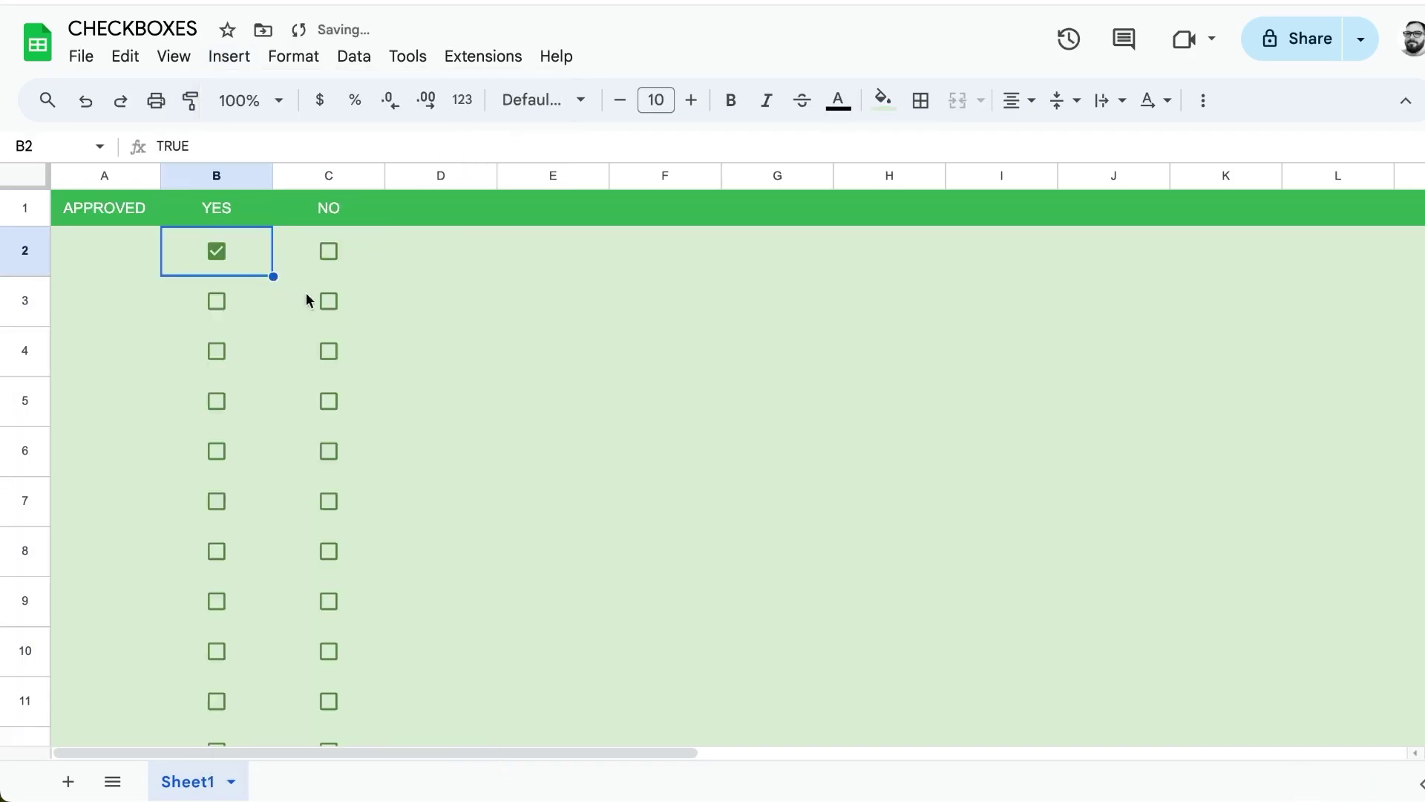
left_click(328, 301)
left_click(259, 263)
left_click_drag(190, 145, 141, 147)
key("Escape")
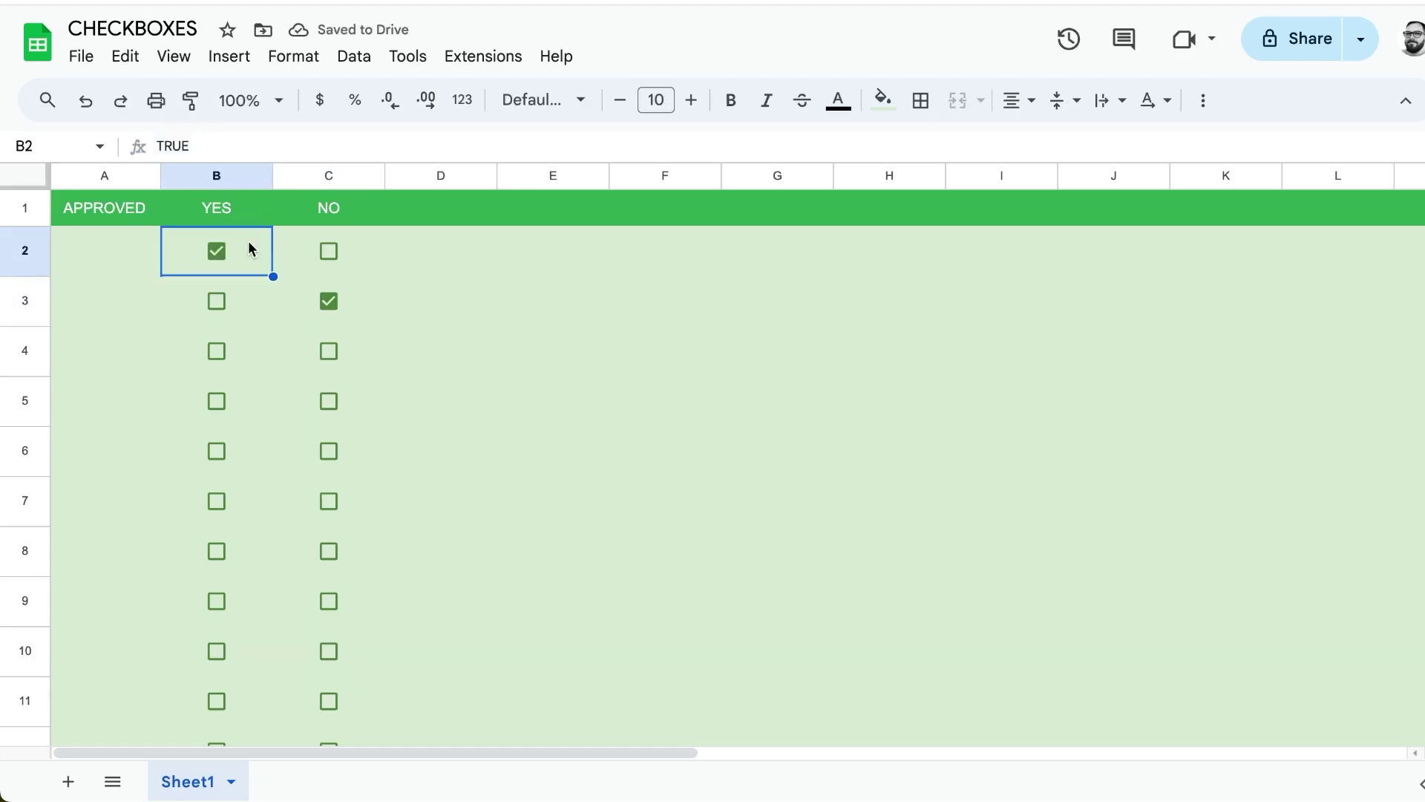
left_click(219, 255)
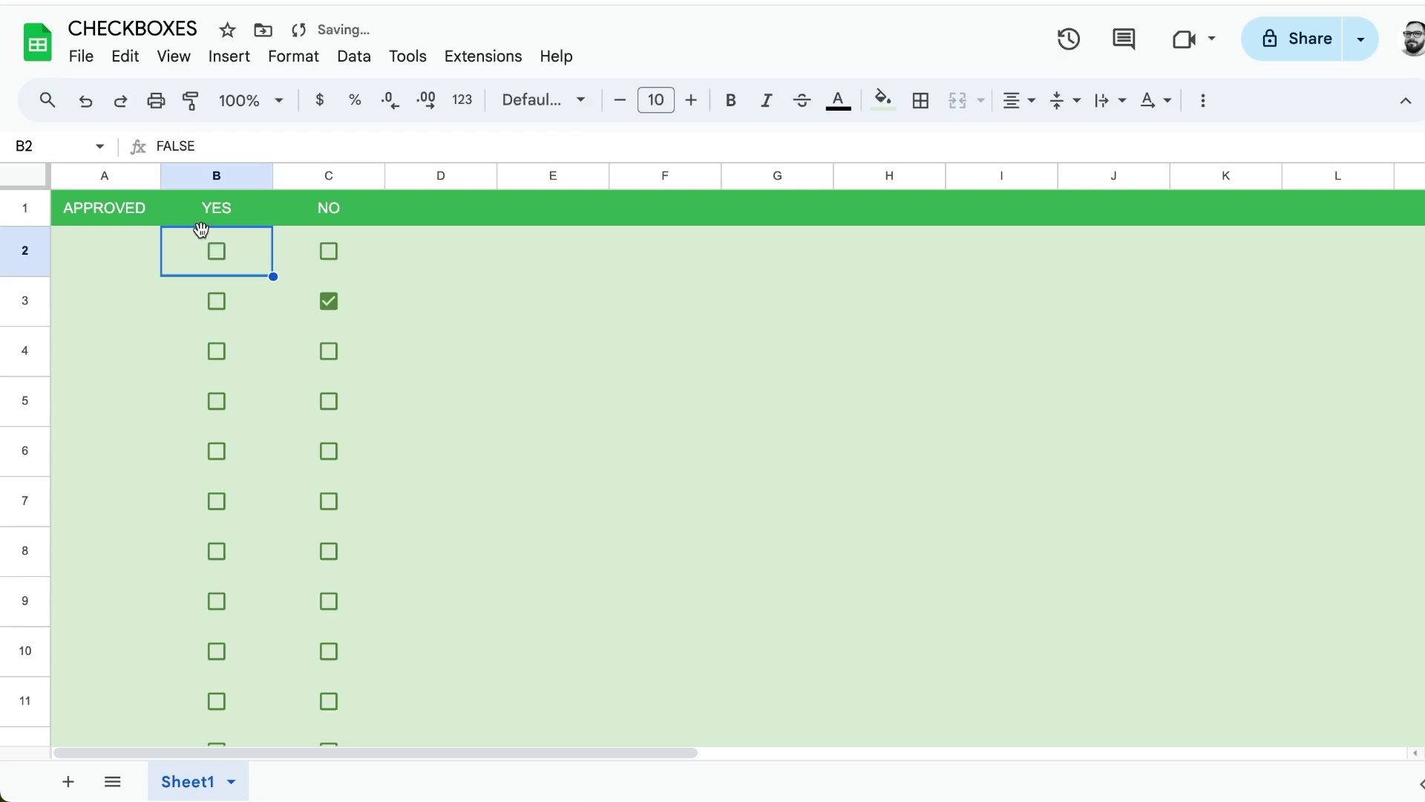
Edit the B2:C1000 checkbox rule to store custom values YES when ticked and NO when unticked.
right_click(212, 261)
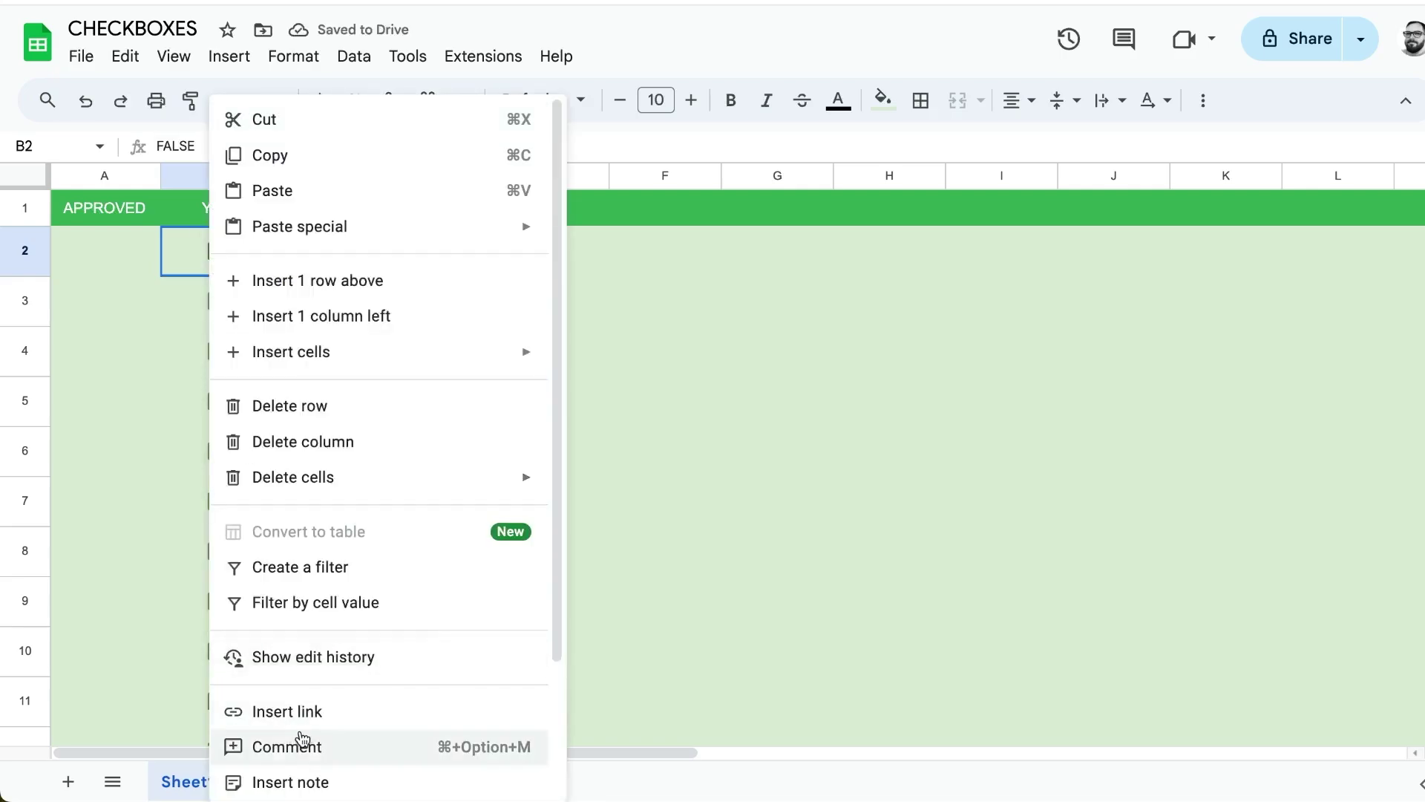
scroll(287, 744, "down", 3)
mouse_move(287, 772)
left_click(628, 657)
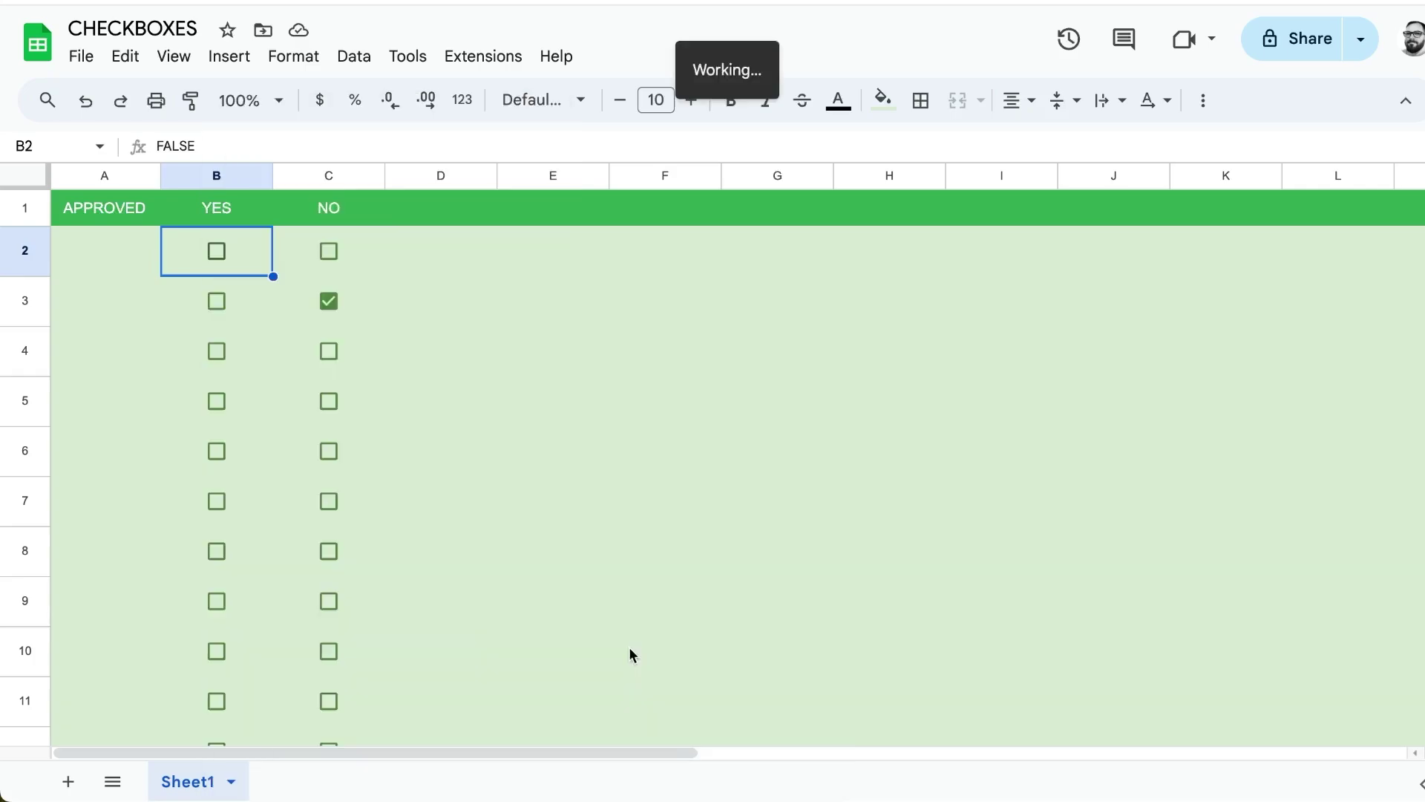
left_click(1195, 205)
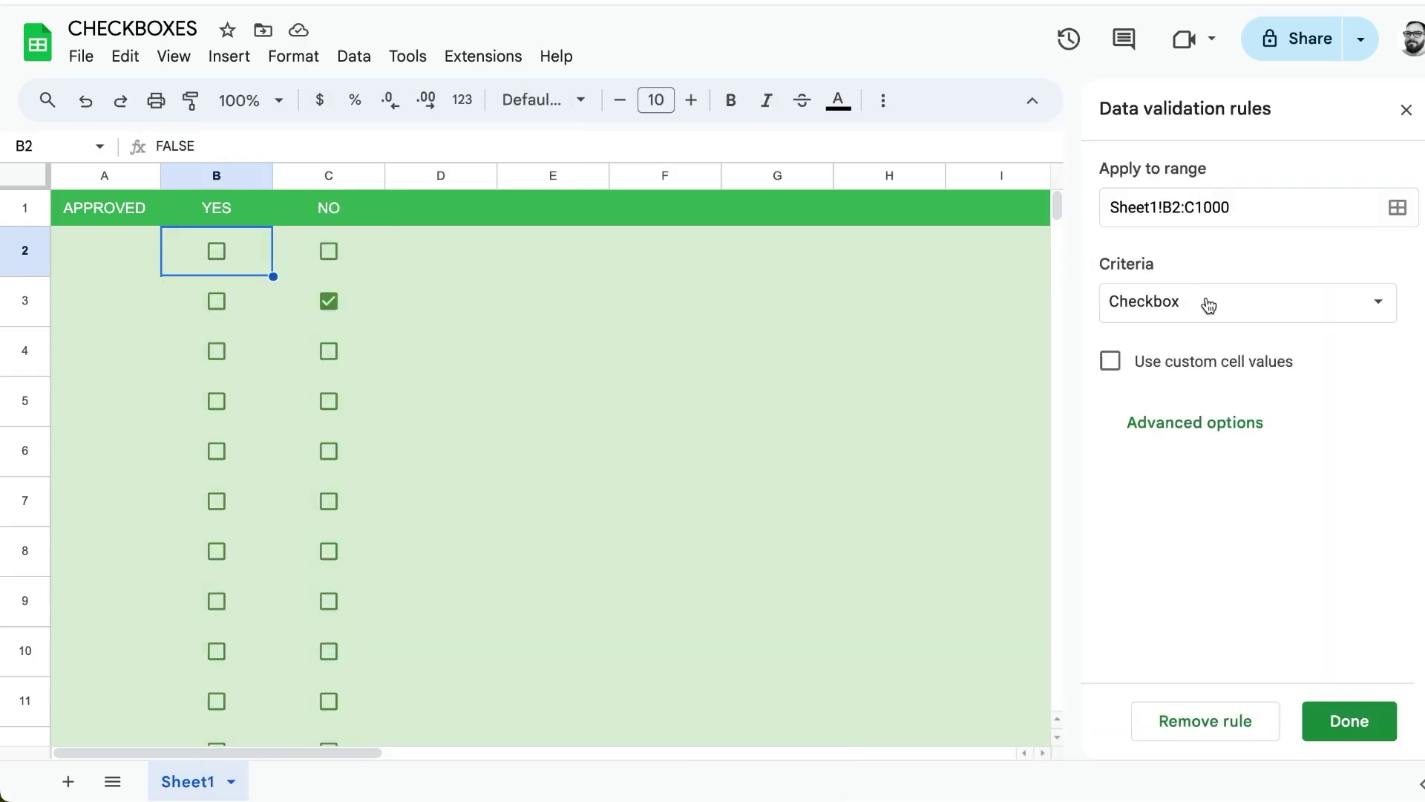
left_click(1111, 372)
left_click(1294, 410)
type("YES")
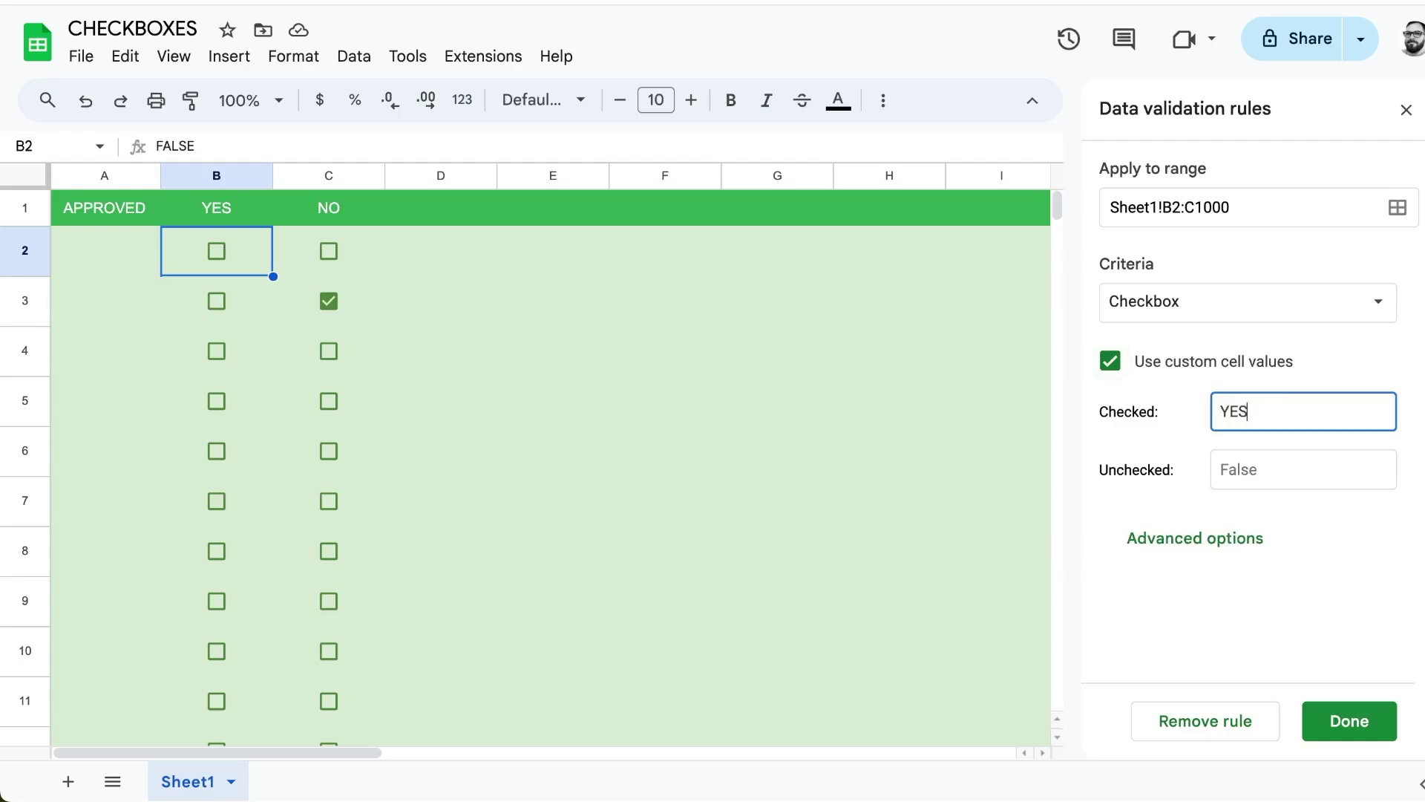
key("Tab")
type("NO")
left_click(1329, 717)
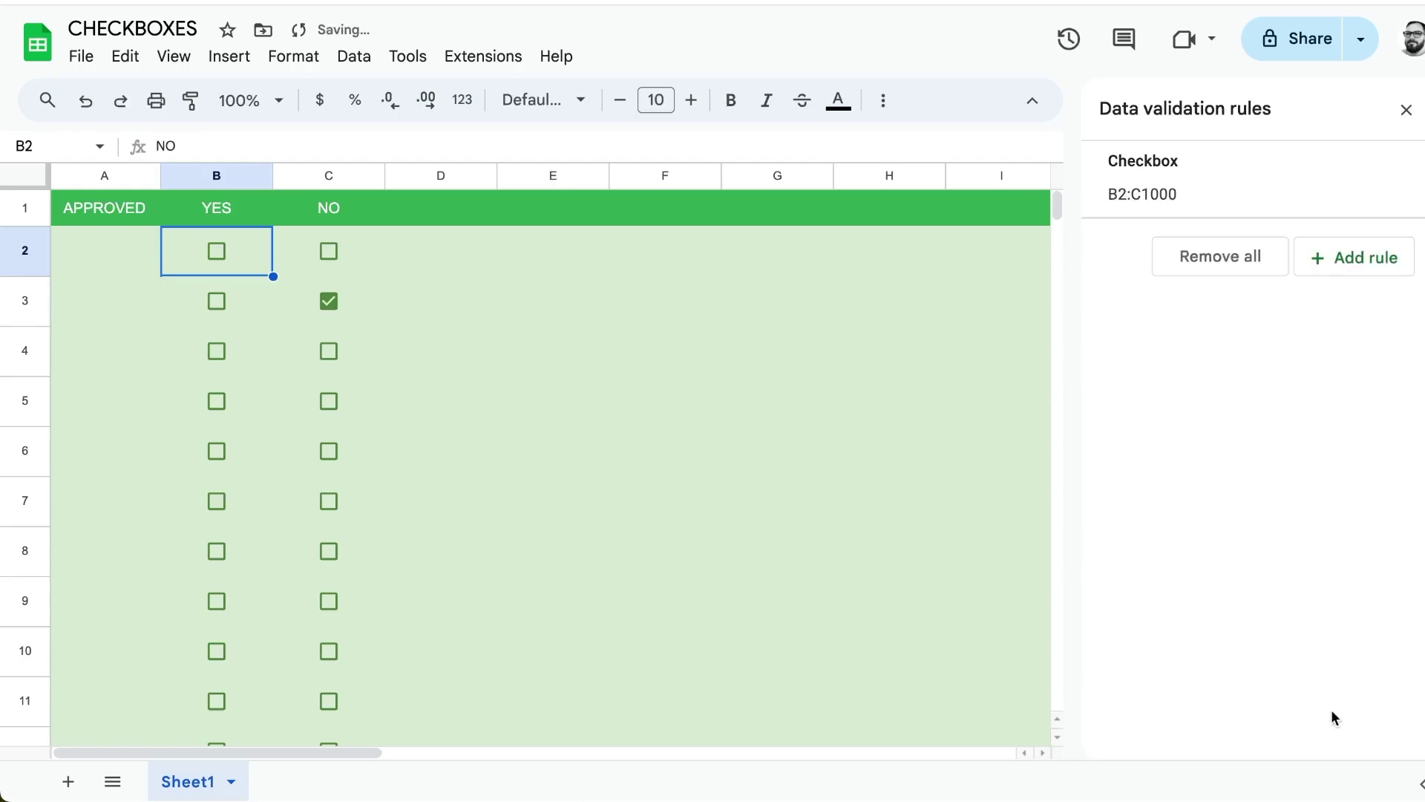
Test B2's checkbox, copy A1's APPROVED header into B1, and clear column C.
left_click(226, 263)
left_click(227, 263)
left_click(156, 205)
key("ctrl+c")
left_click(197, 205)
key("ctrl+v")
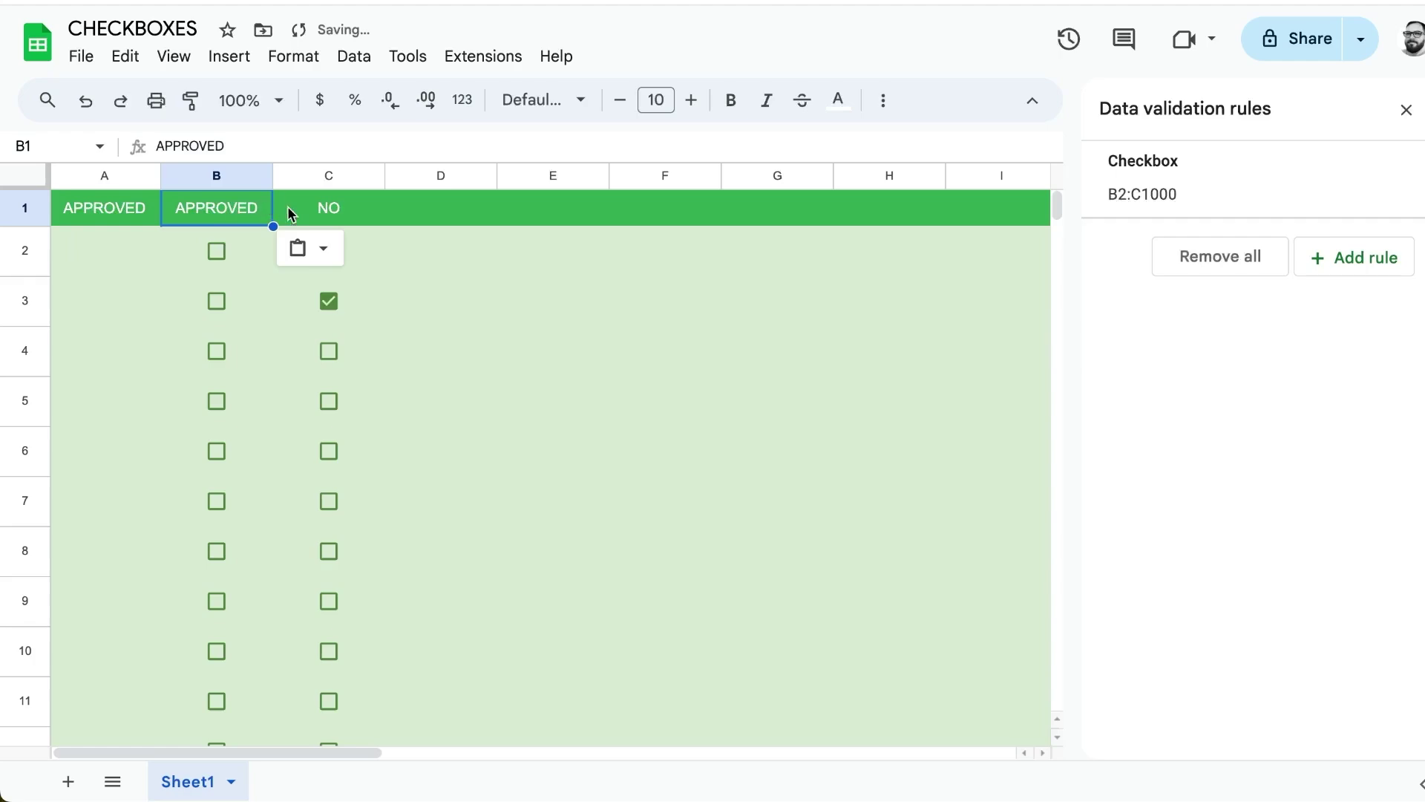
left_click(329, 176)
key("Delete")
Tick B2, rename the headers STAGE 1 and STAGE 2, and turn off custom checkbox values.
left_click(245, 250)
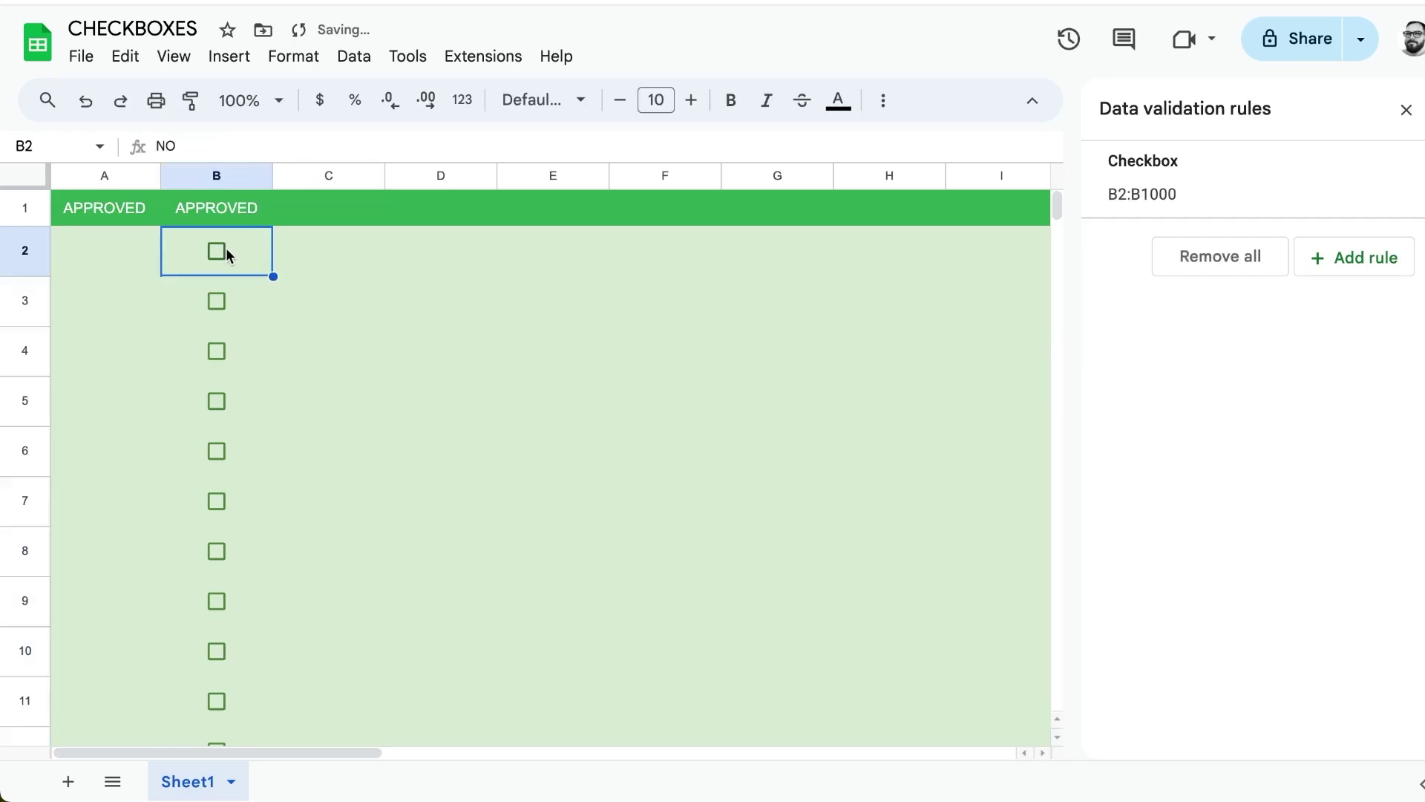
left_click(216, 251)
left_click(238, 212)
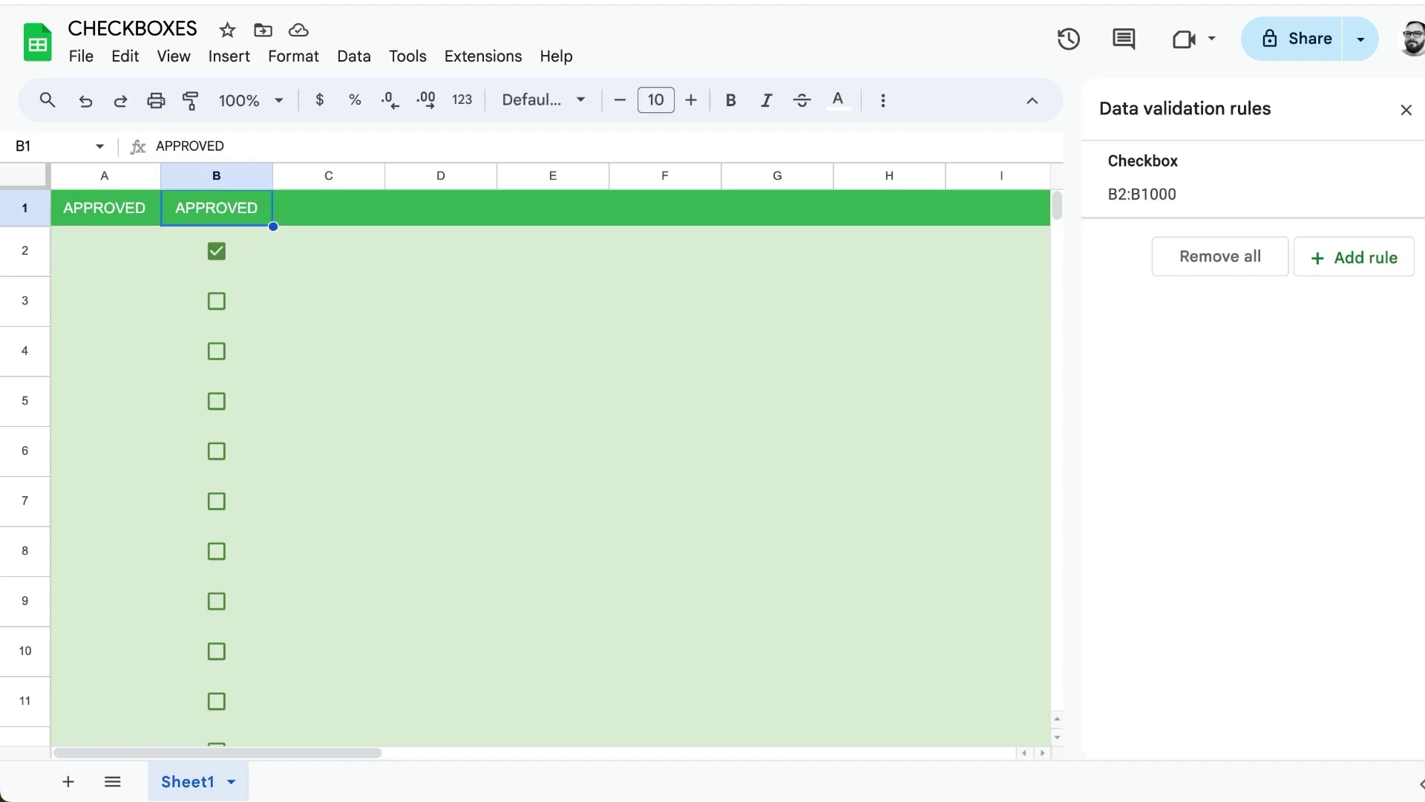
type("STAGE 1")
key("Tab")
type("STAGE ")
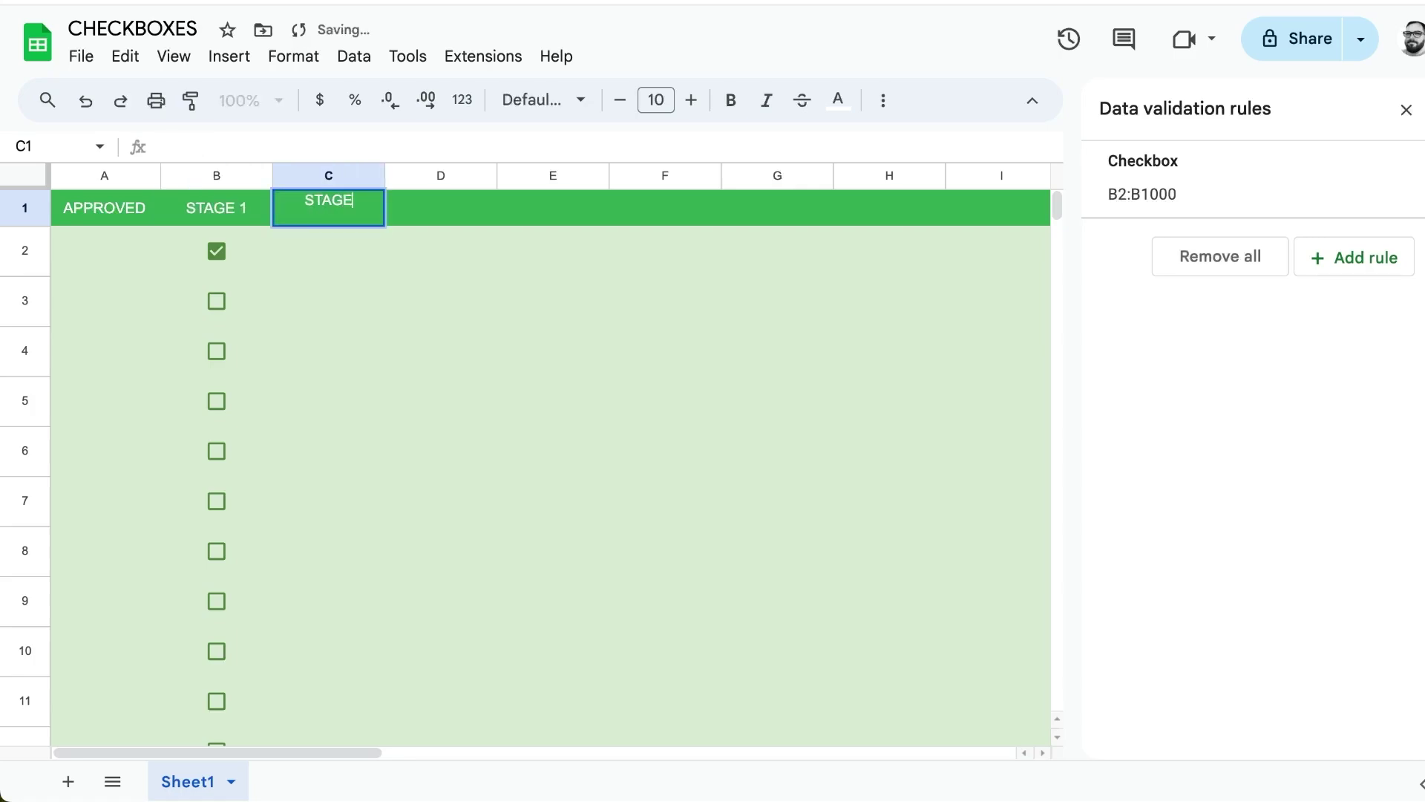
type("@")
key("BackSpace")
type("2")
key("Return")
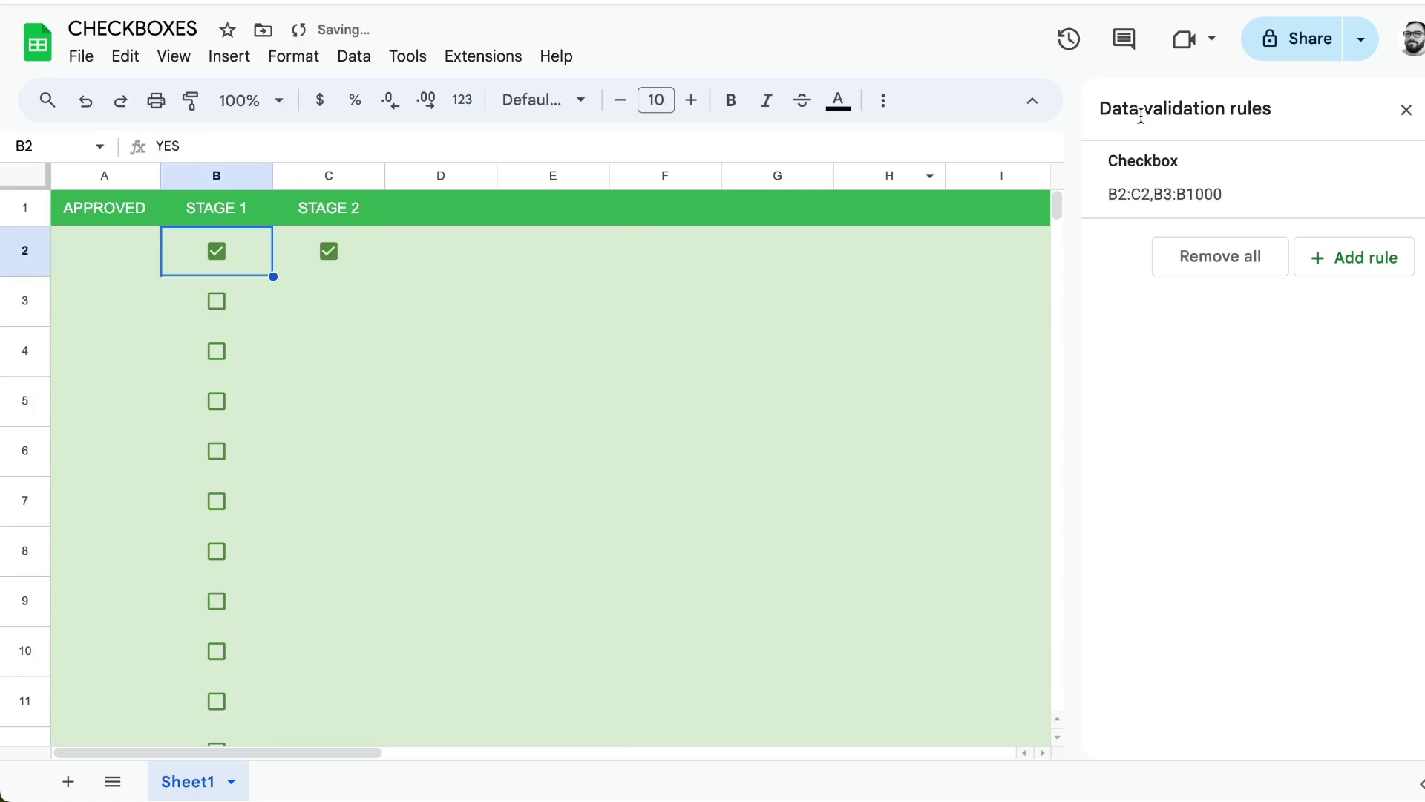
left_click(1266, 197)
left_click(1148, 378)
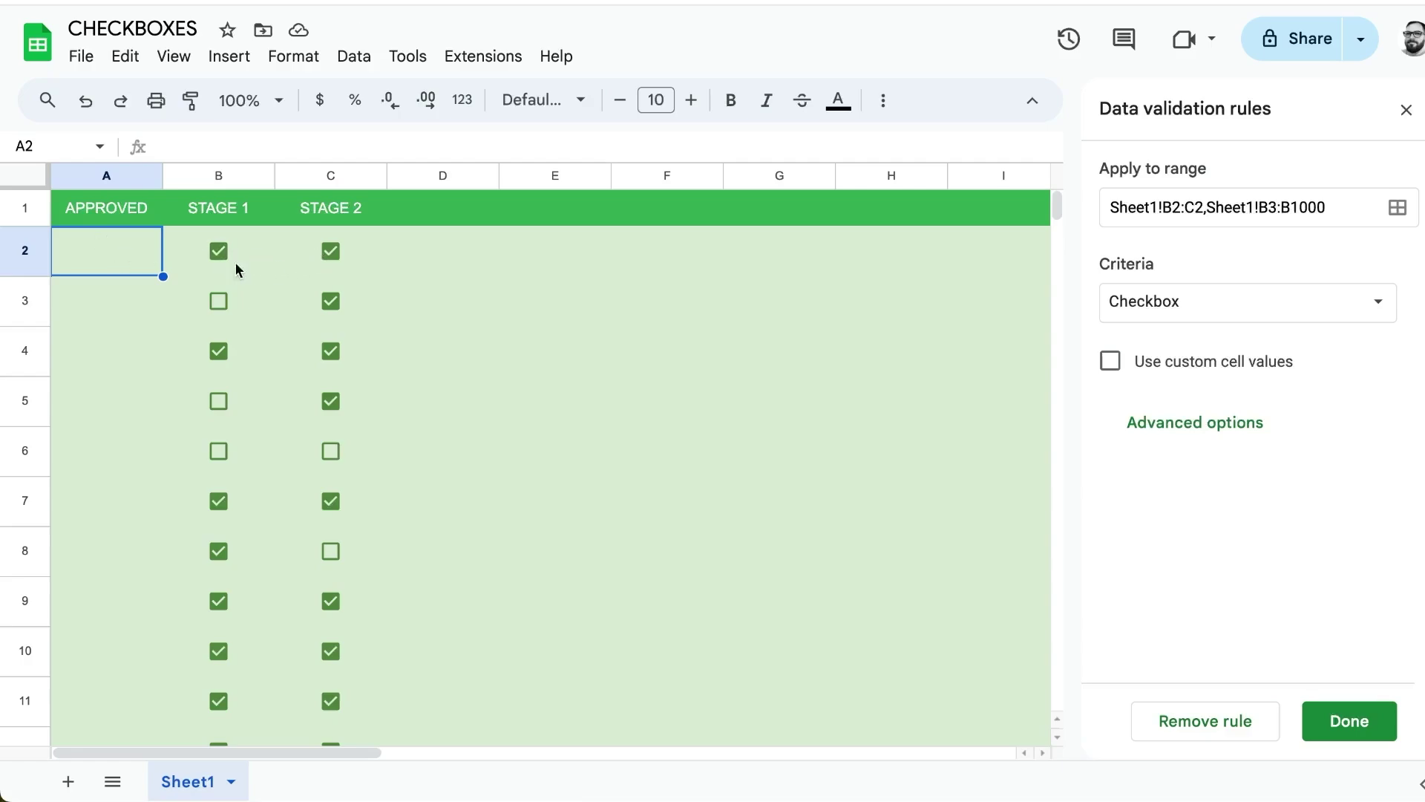
Enter =IF(AND(B2,C2),"APPROVED","NOT YET APPROVED") in A2, fill it down, and widen column A.
type("=IF(")
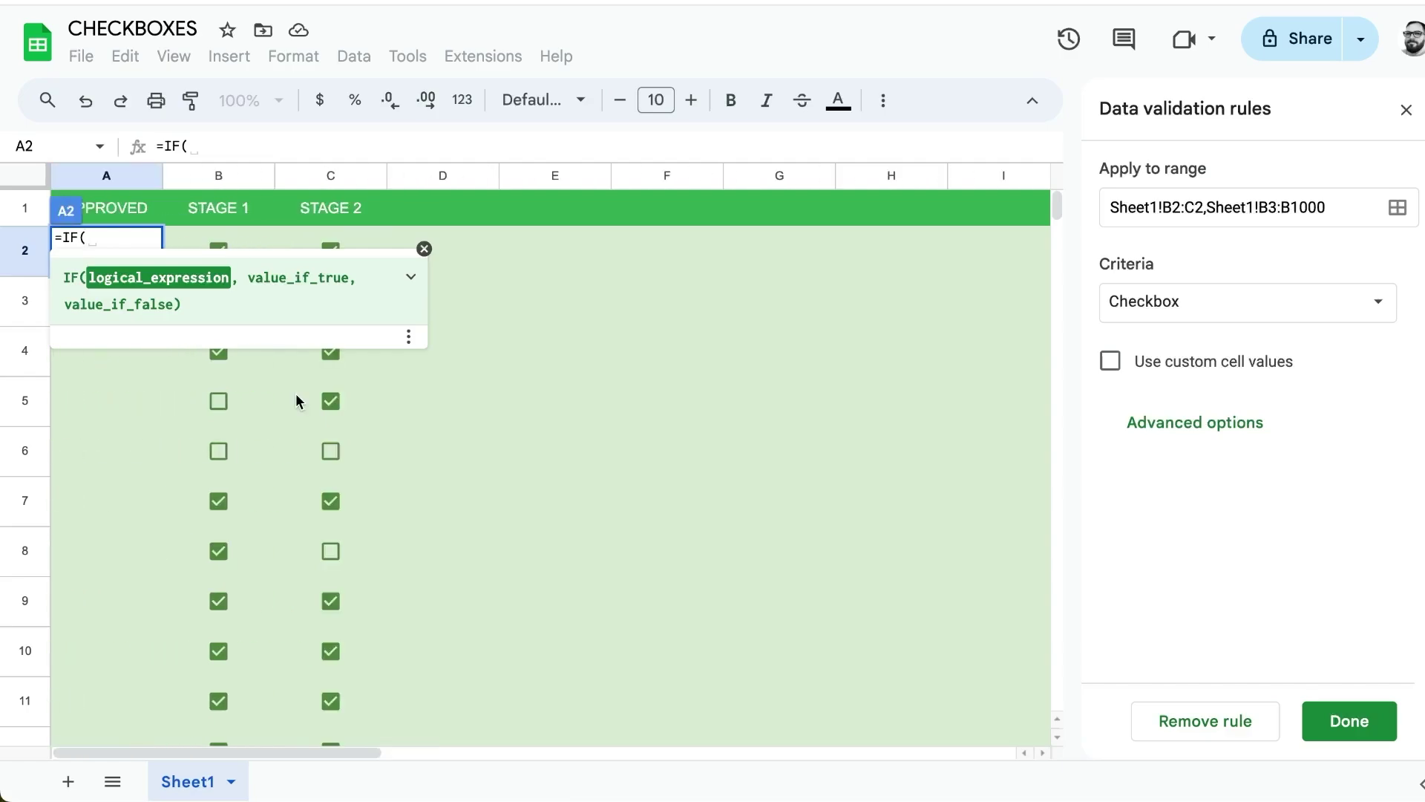
type("AND(")
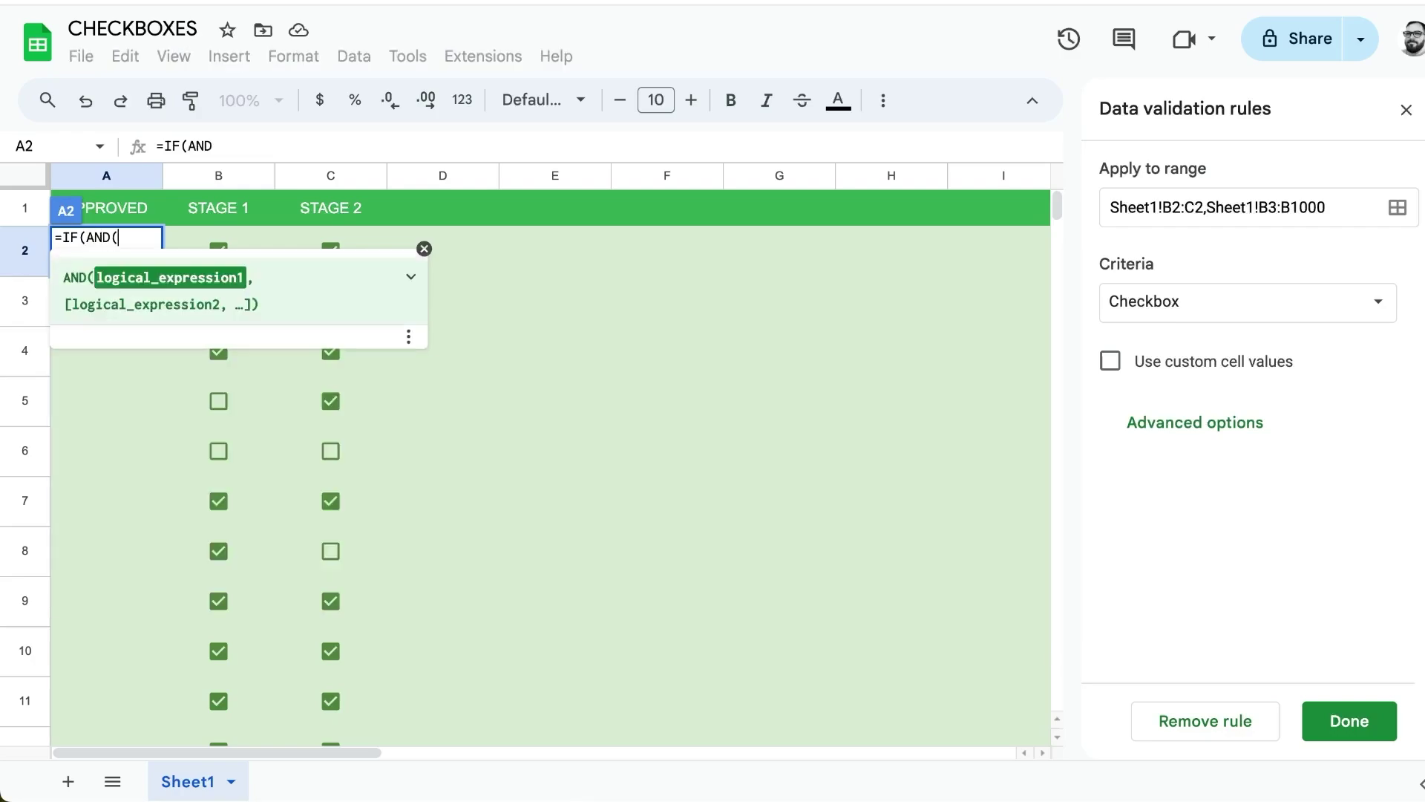
type("B2,C2")
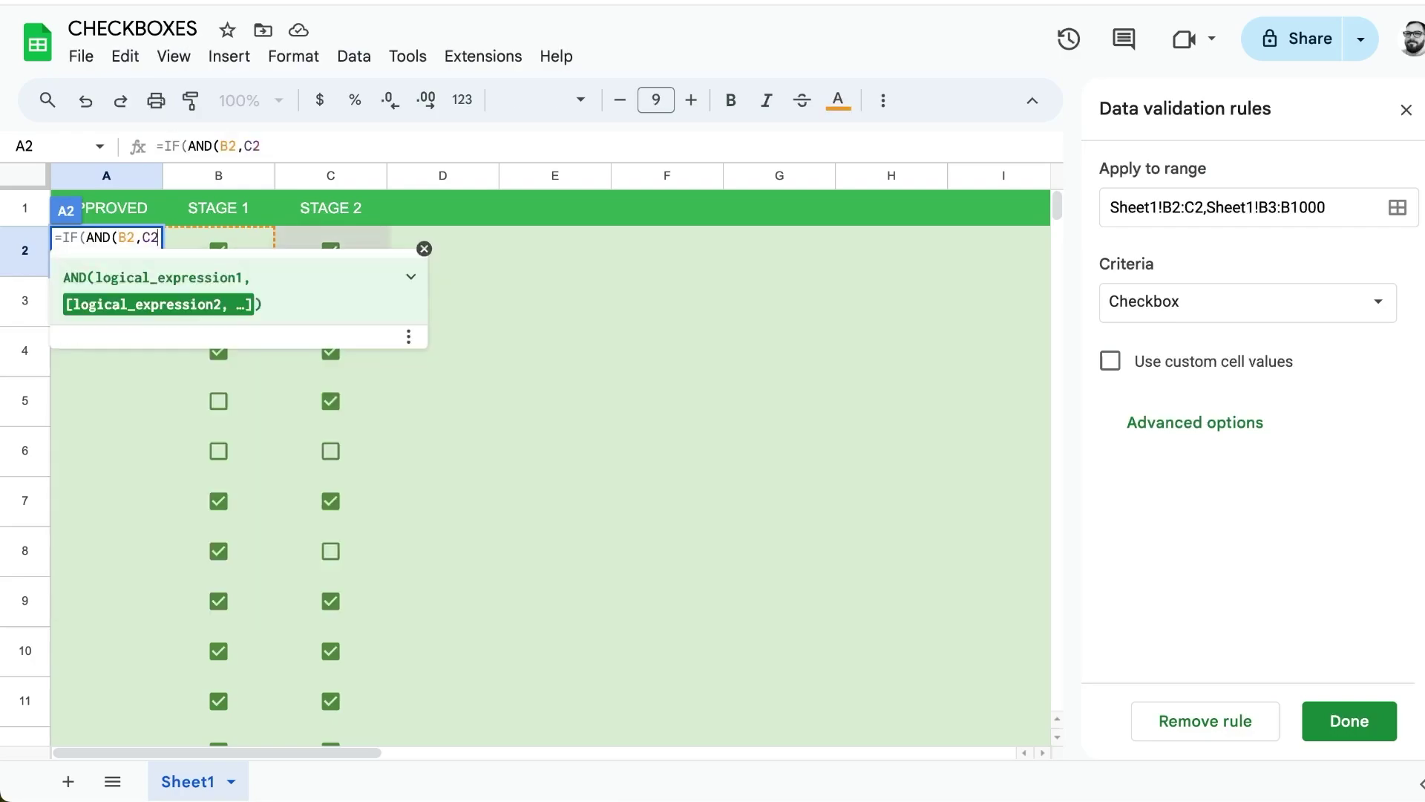
key("Return")
double_click(119, 242)
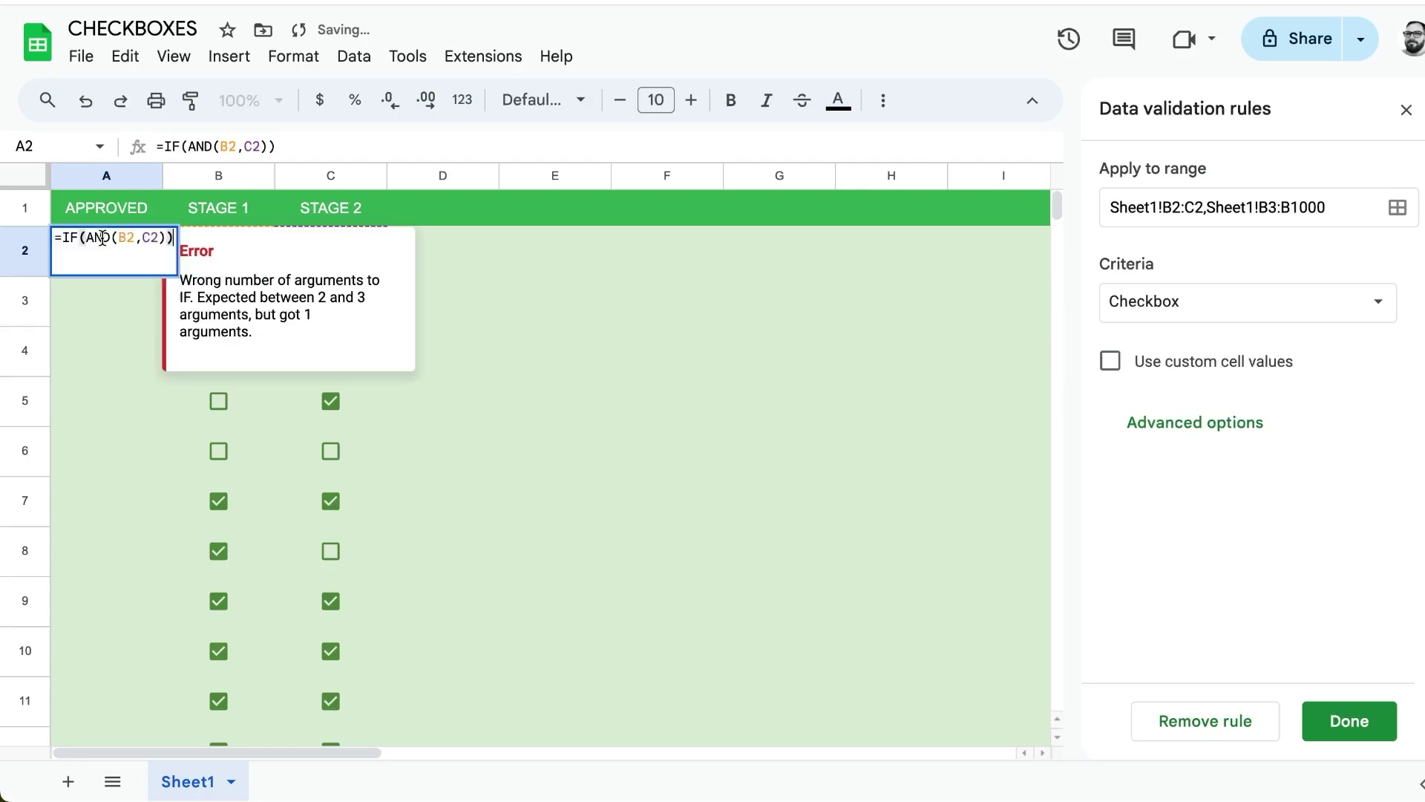
left_click(163, 238)
type(",")
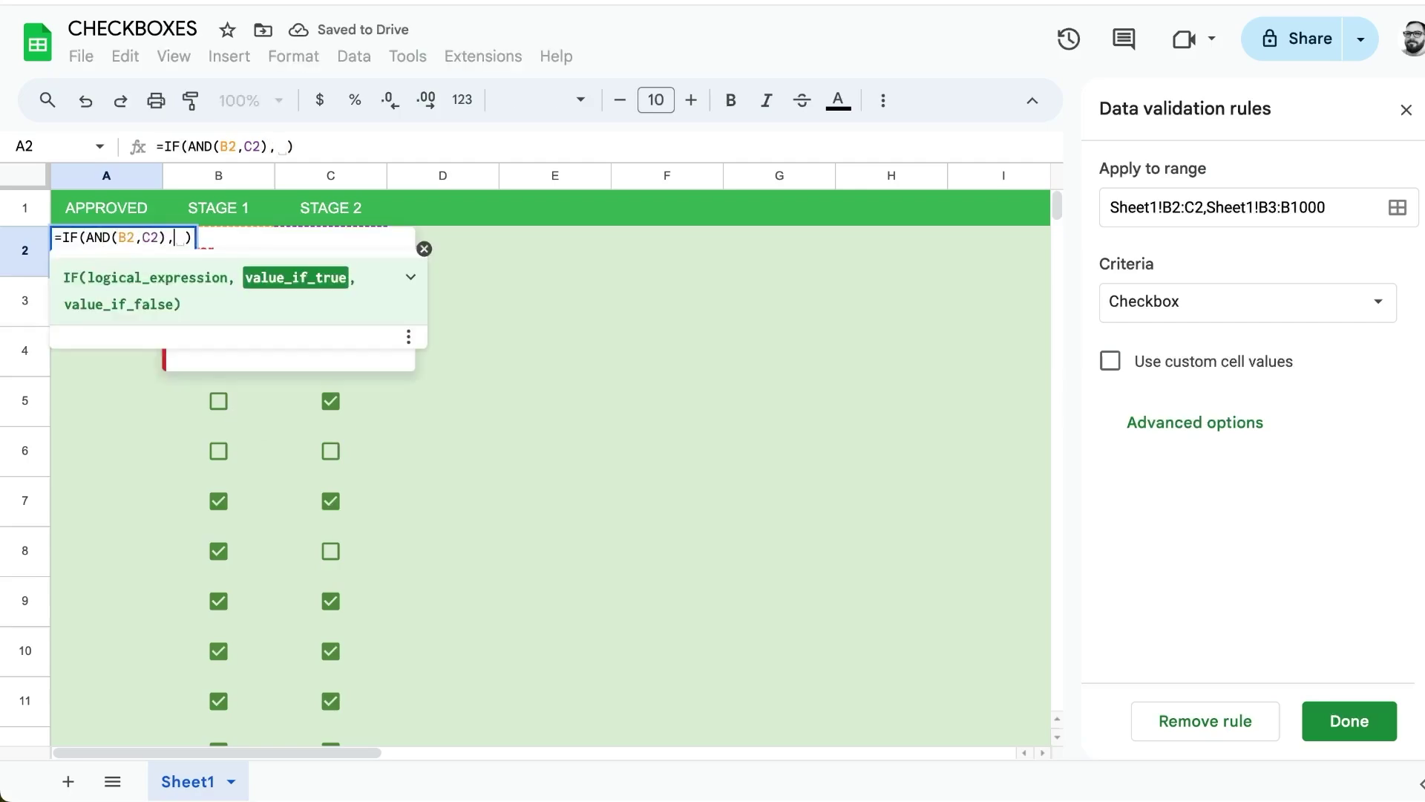
type("\"APP")
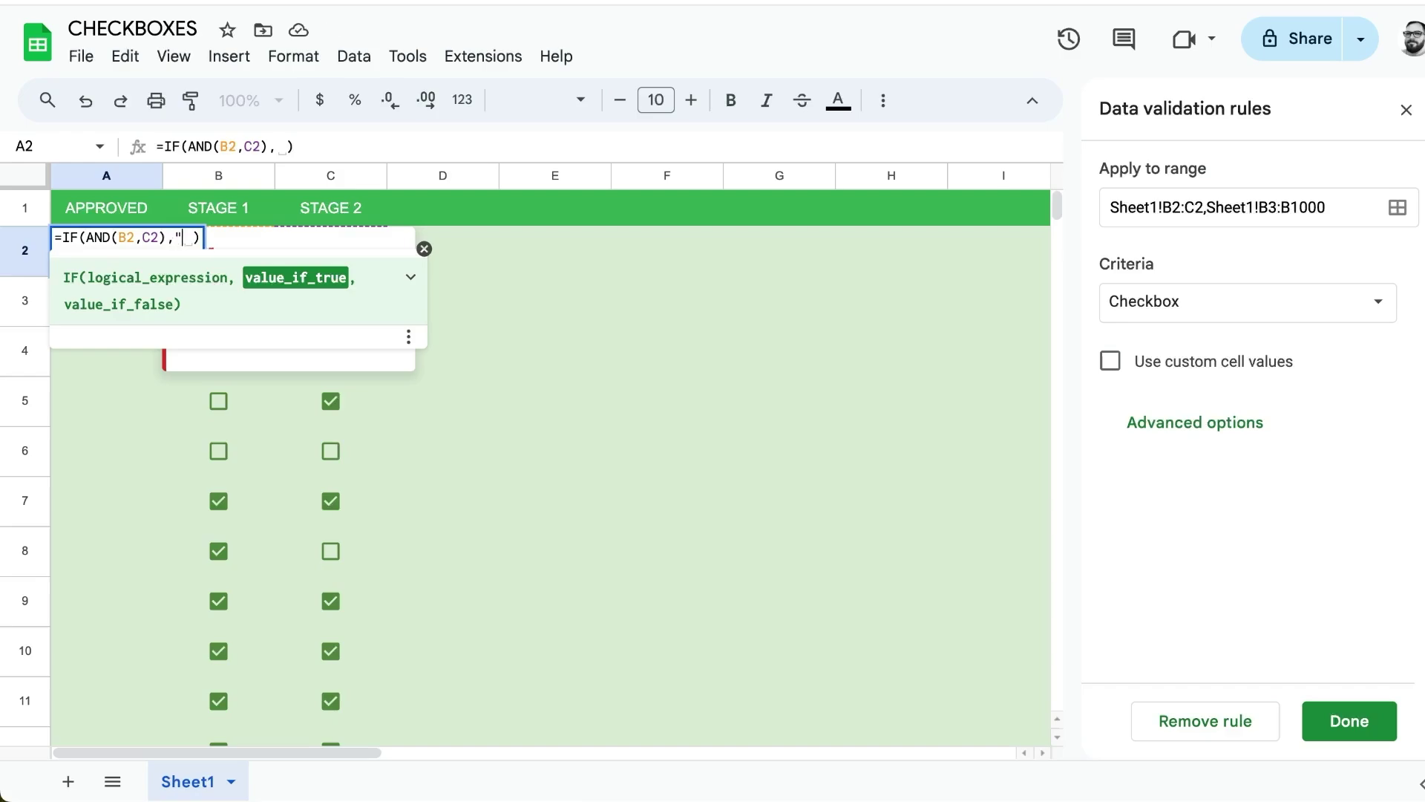
type("ROVED\",\"NO")
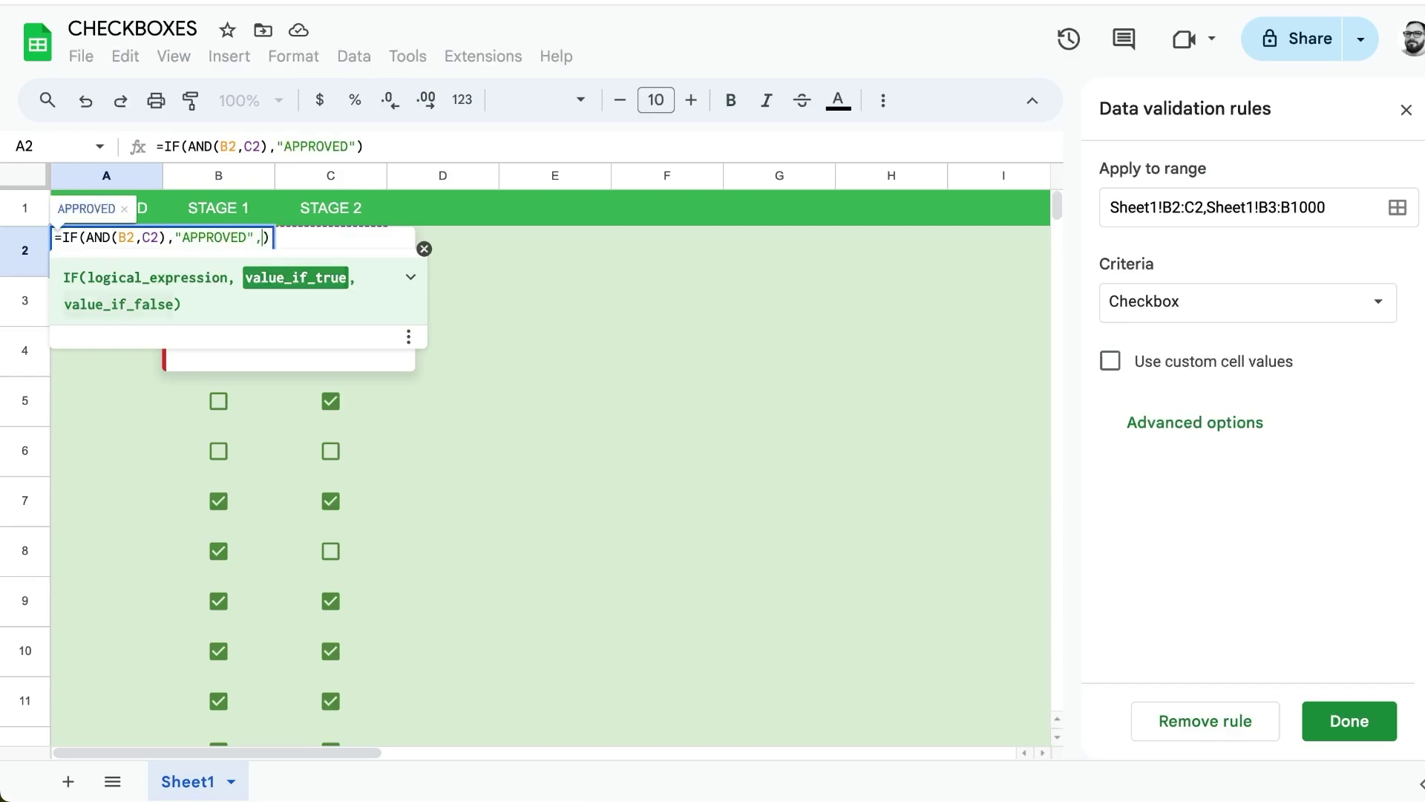
type("T YET APPROVED\"")
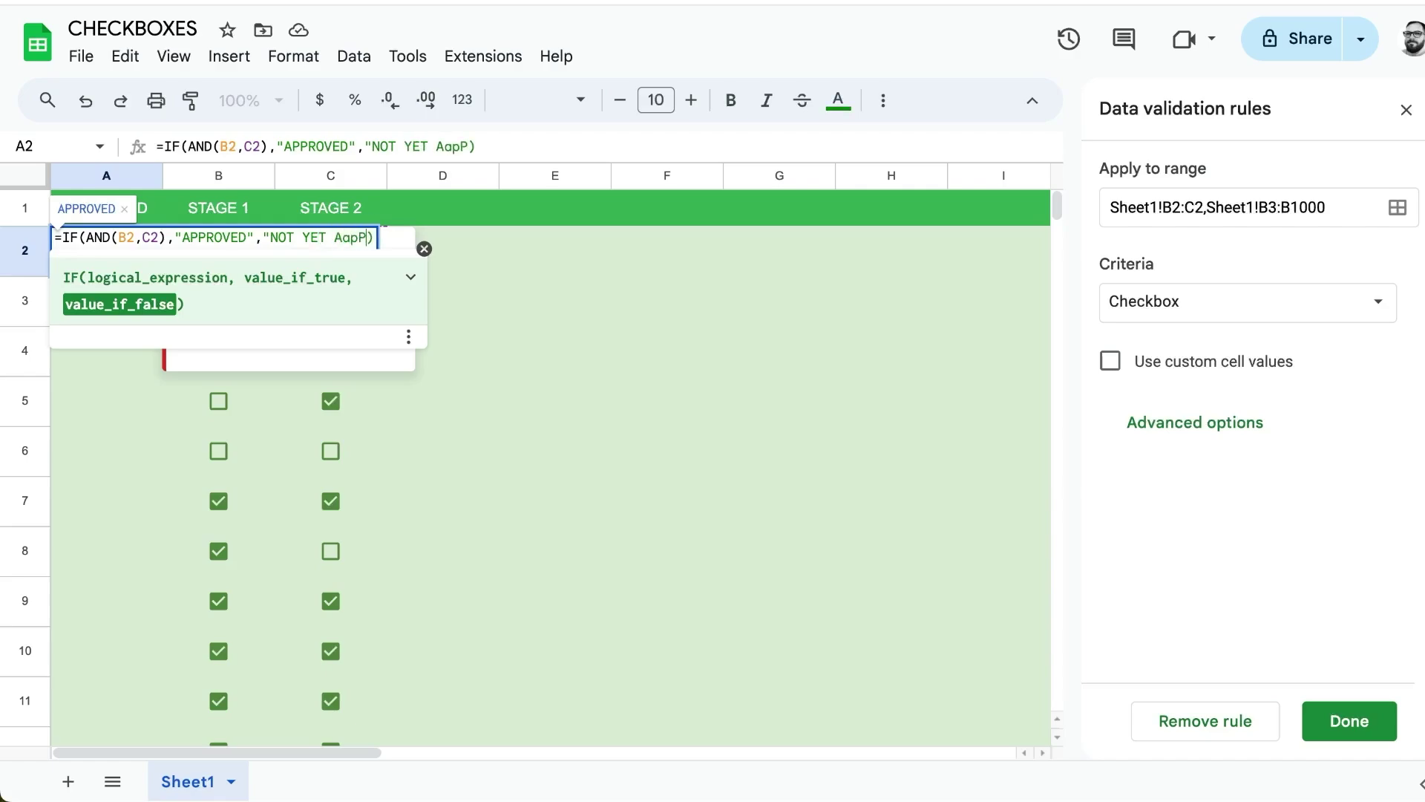
key("Return")
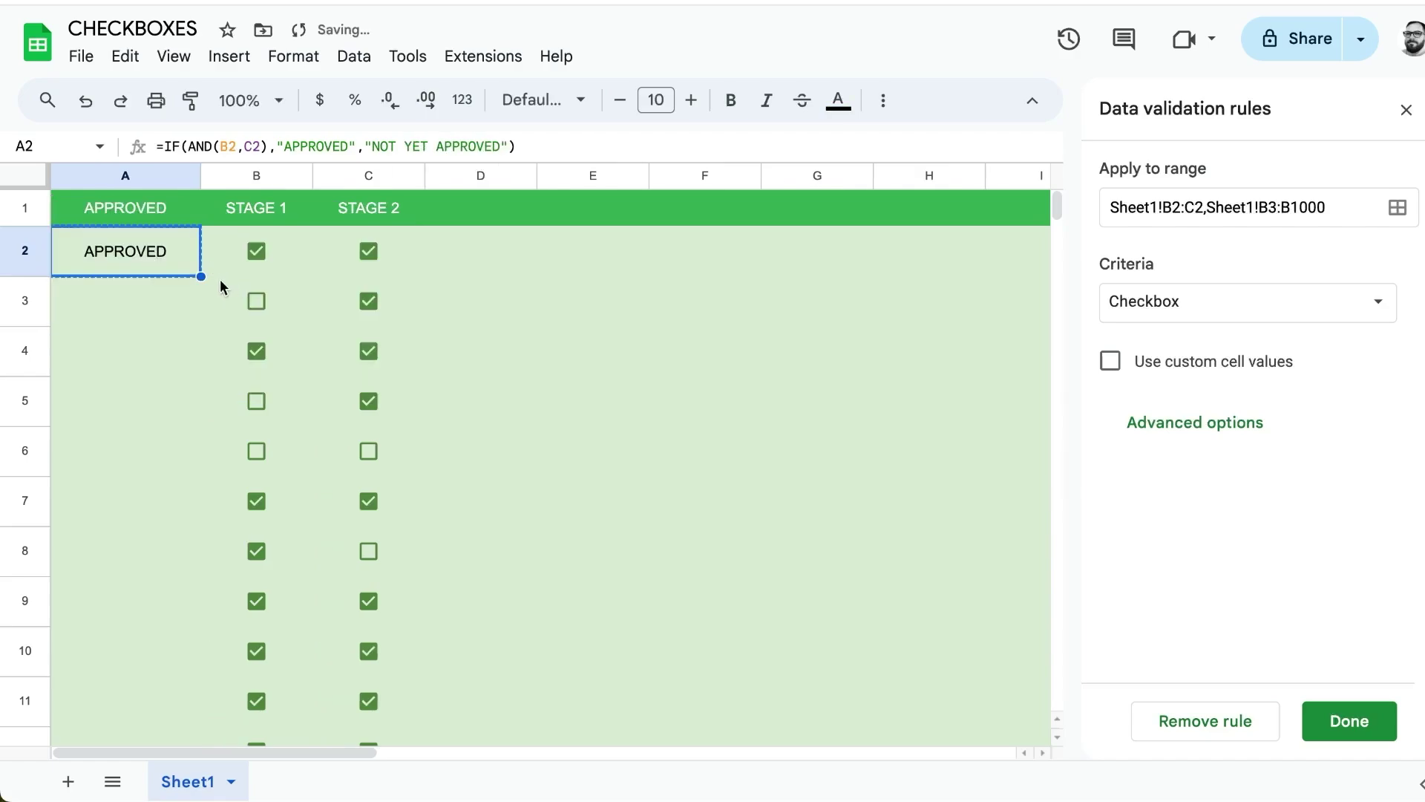
key("ctrl+Return")
left_click_drag(200, 176, 247, 175)
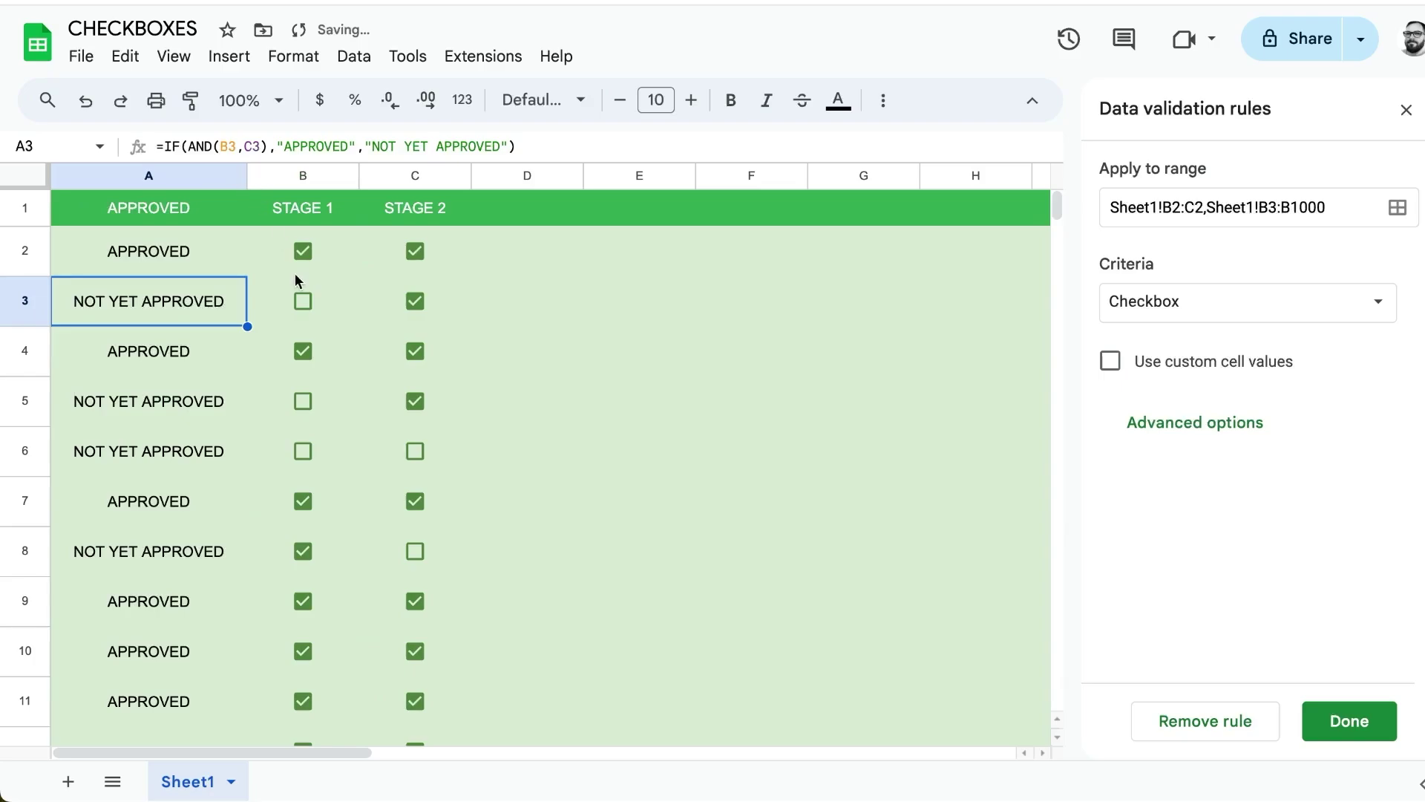
Close the validation panel, rename B1 and C1 to two approvers' names, and untick C2 and C4.
left_click(227, 259)
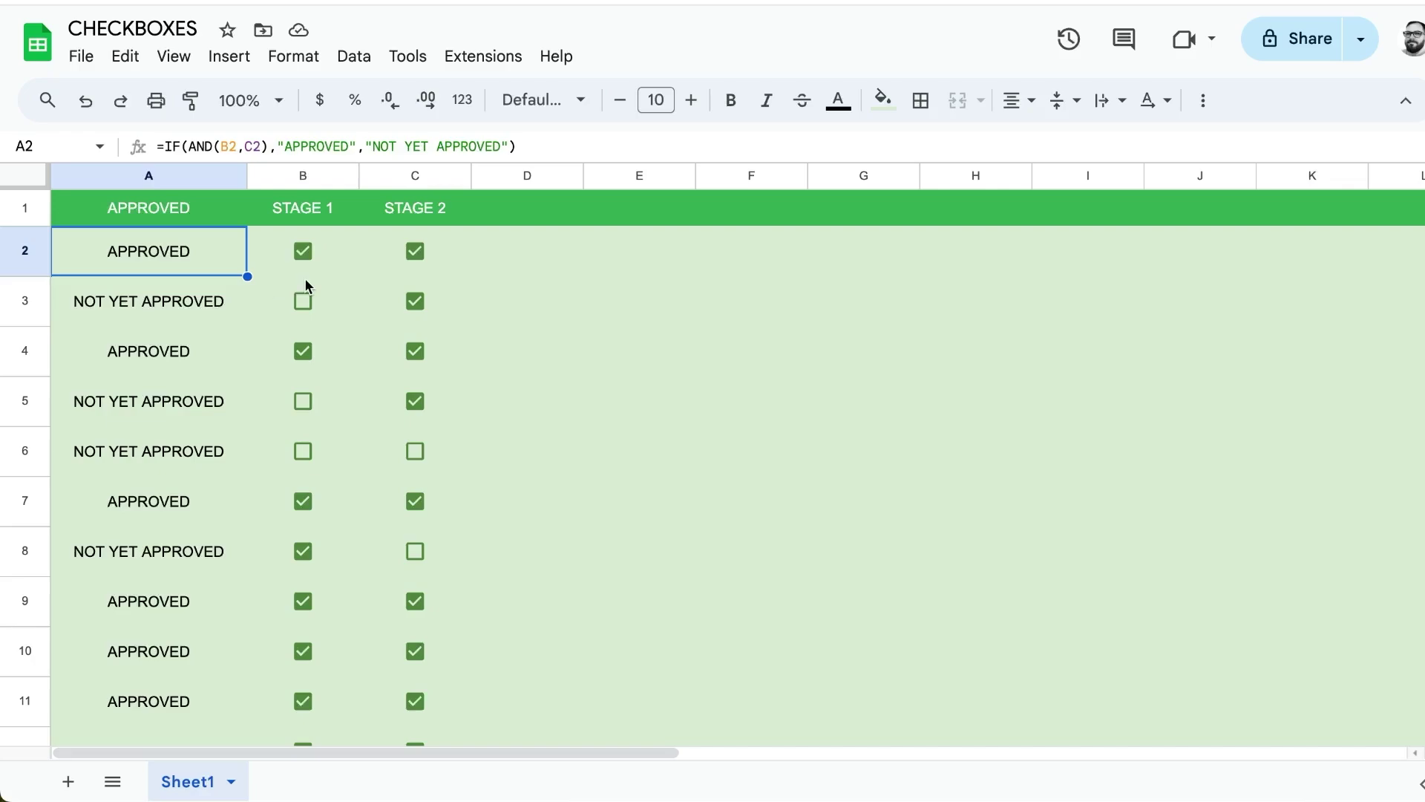
left_click(332, 211)
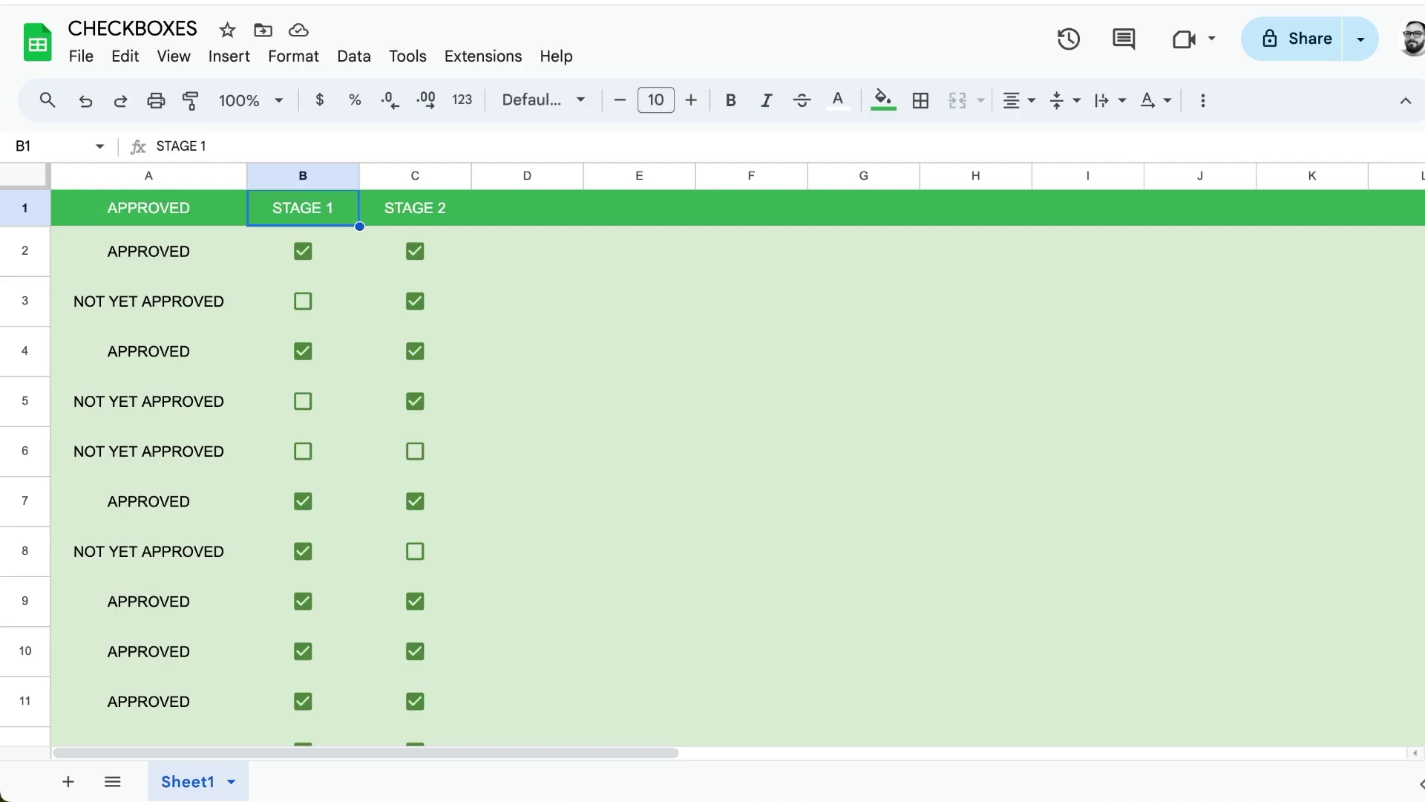
type("SAM")
key("Tab")
type("BARB")
key("Return")
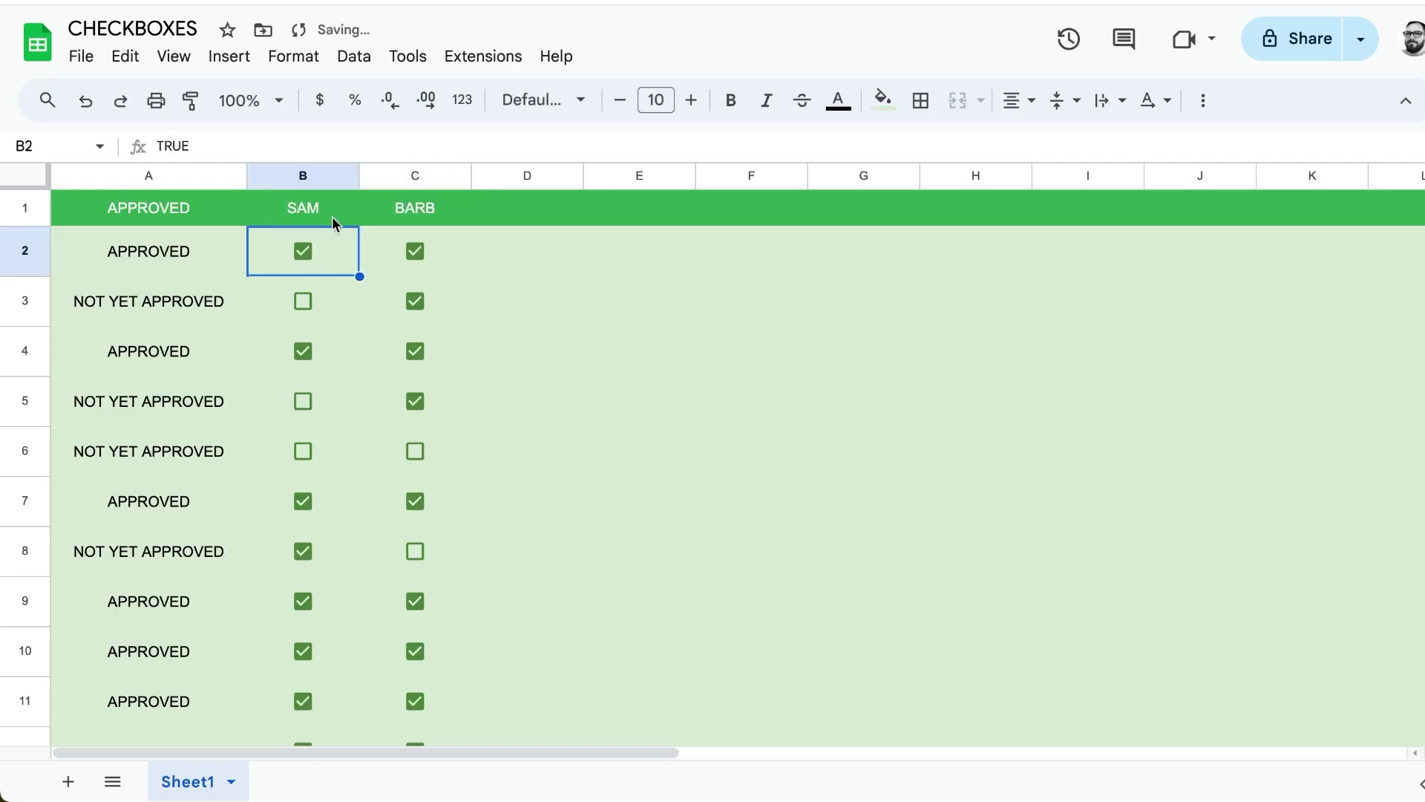
left_click(410, 254)
left_click(414, 350)
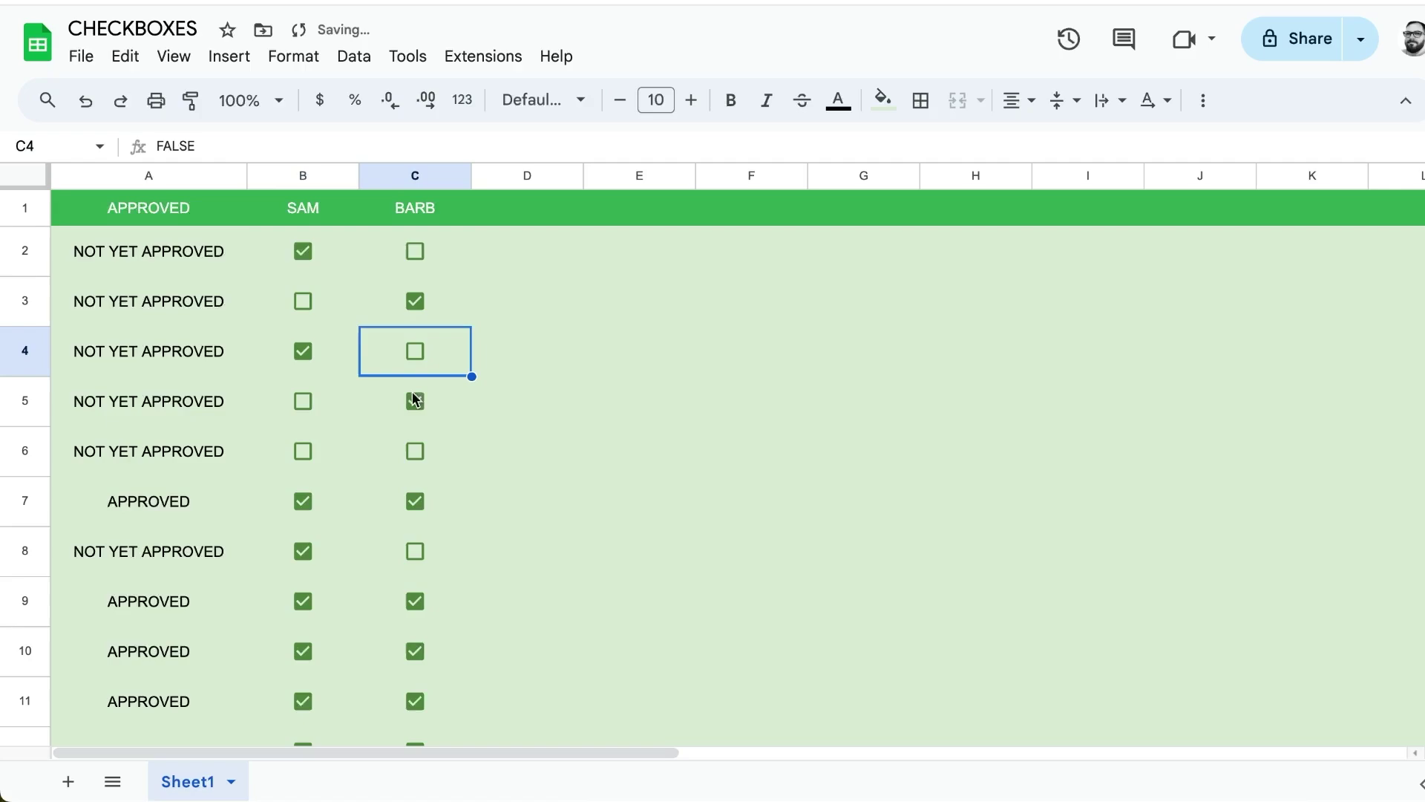
Untick B7 and change A2's formula from AND to OR.
left_click(311, 495)
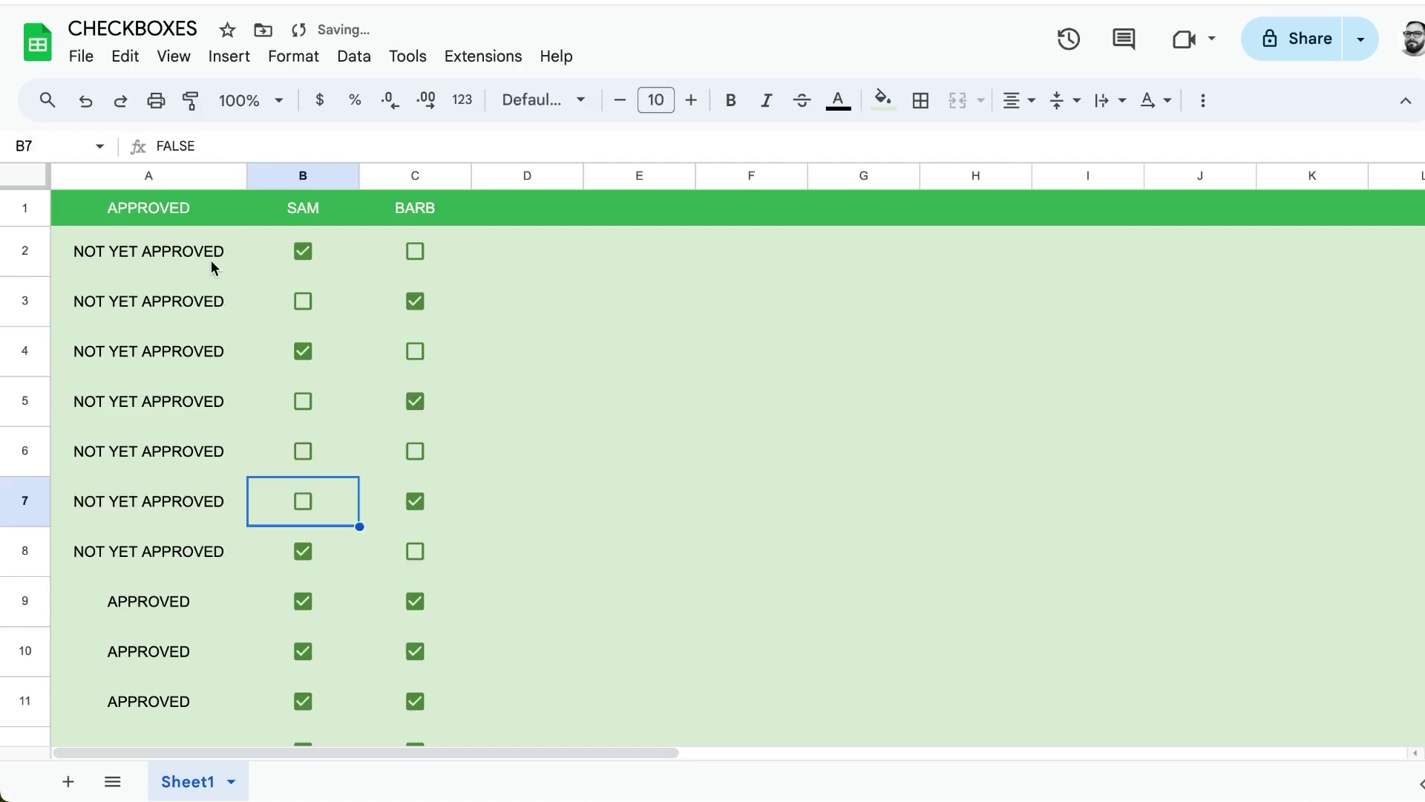
left_click(185, 252)
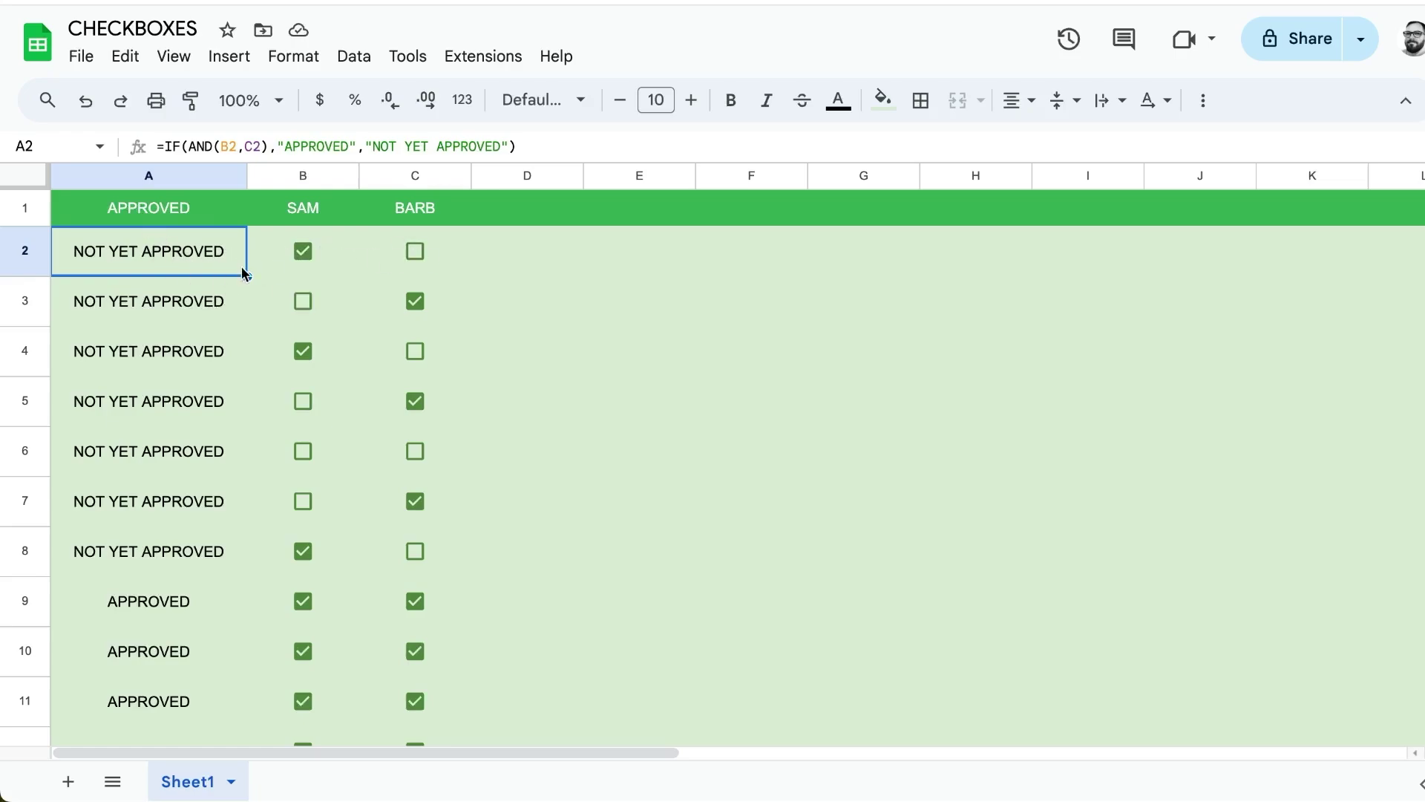
double_click(187, 270)
double_click(104, 236)
key("BackSpace")
type("OR")
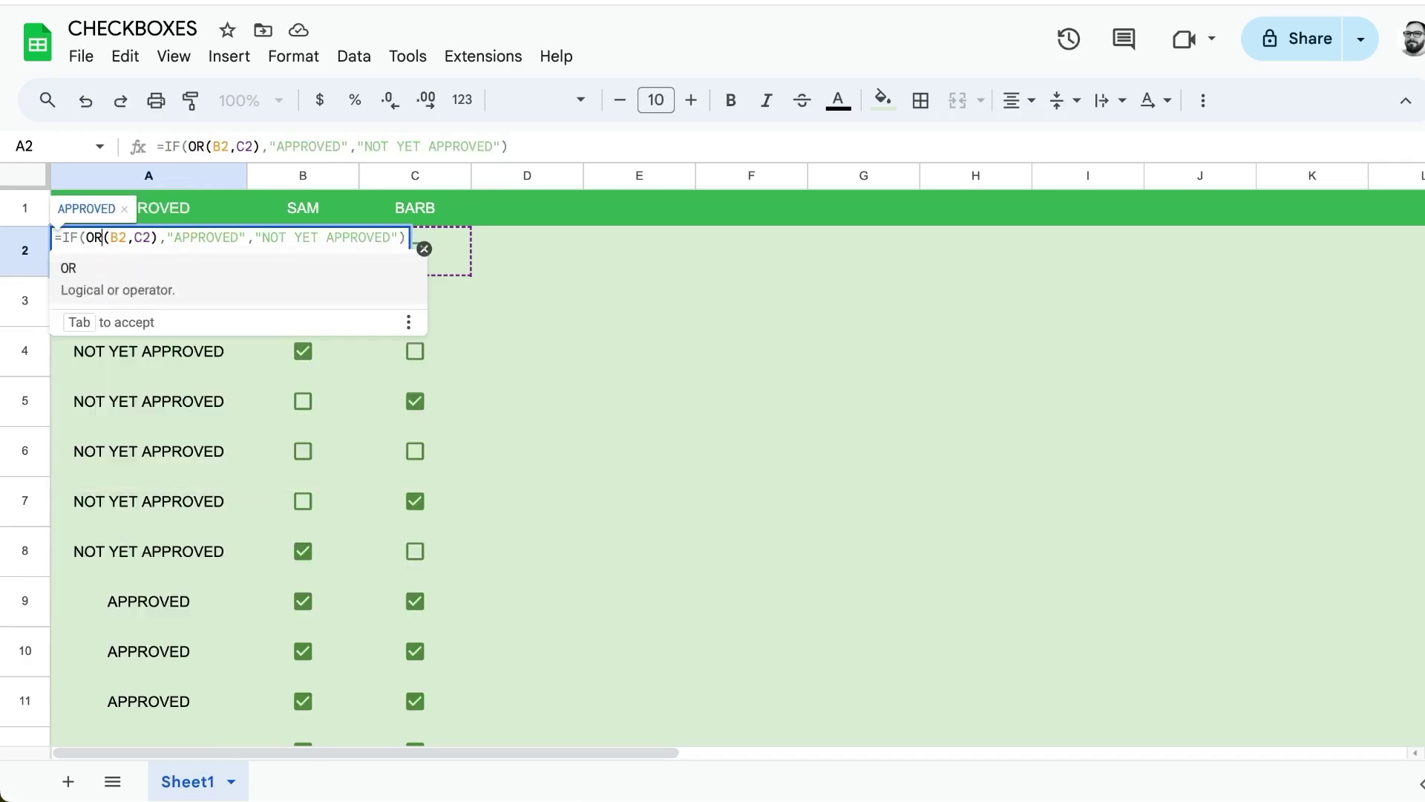
key("Return")
Check the updated formulas in A3 and A6, toggle C6 on and off, and untick C5.
left_click(118, 300)
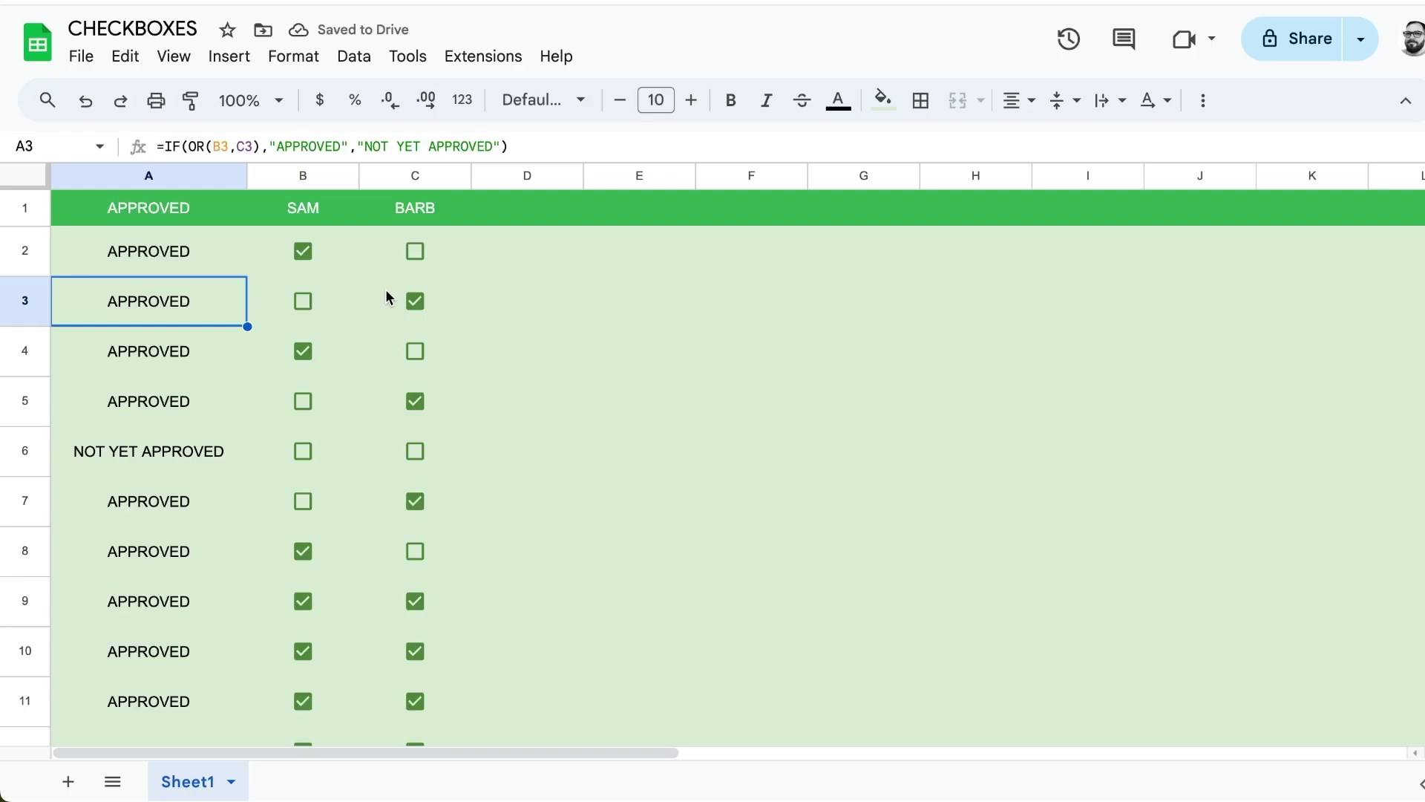
left_click(167, 448)
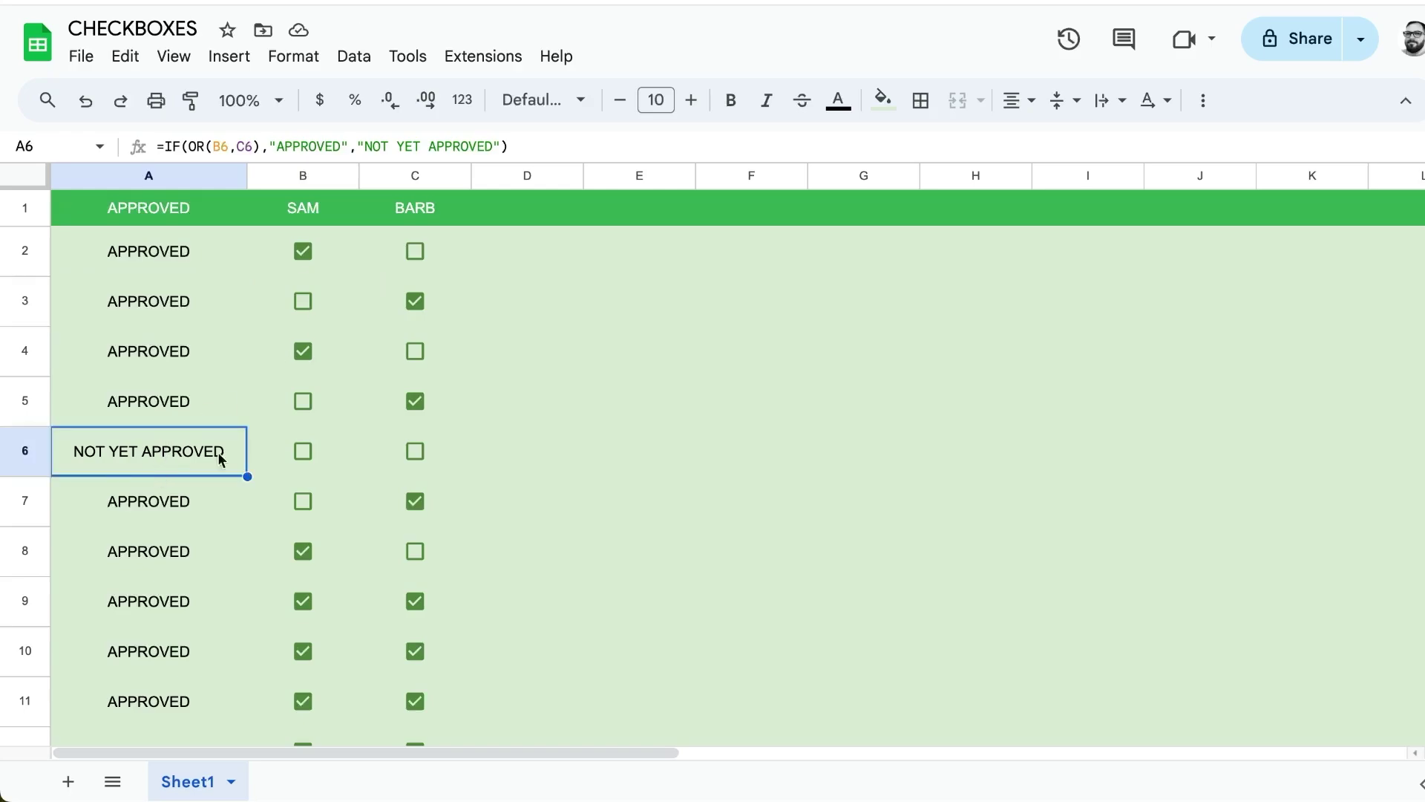
left_click(415, 449)
left_click(417, 448)
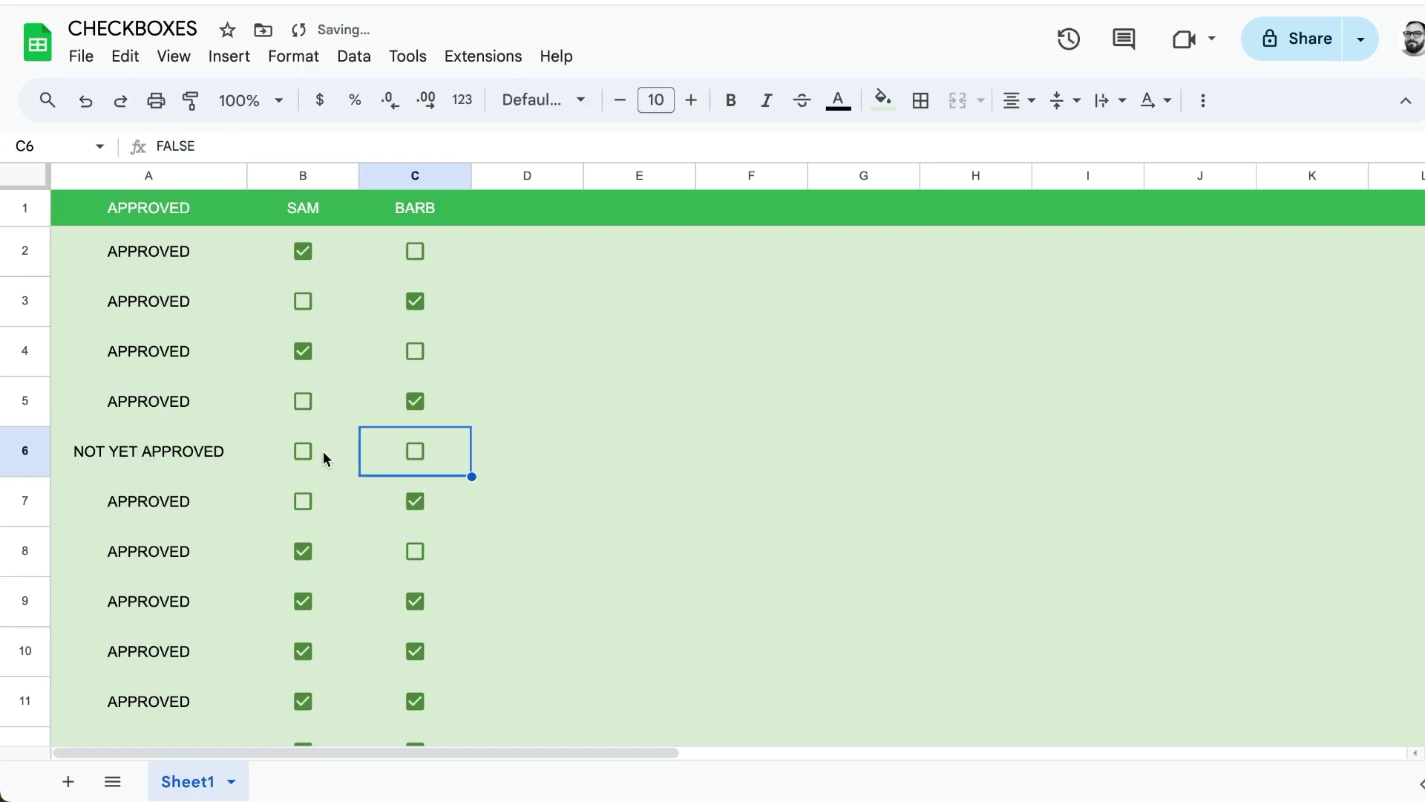
left_click(415, 401)
left_click(148, 251)
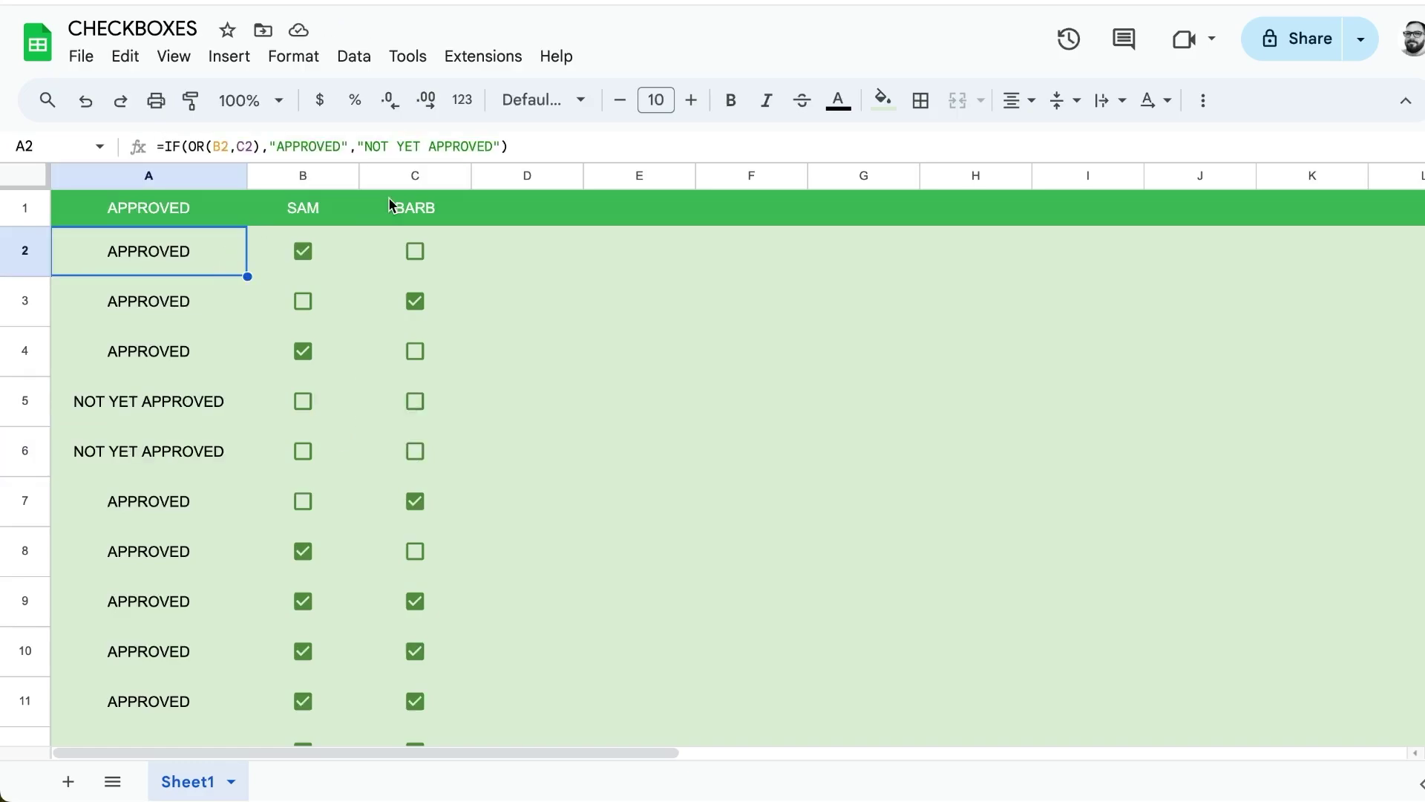
left_click(420, 185)
Insert a new column C before the last approver's column and head it with a third approver's name.
right_click(420, 185)
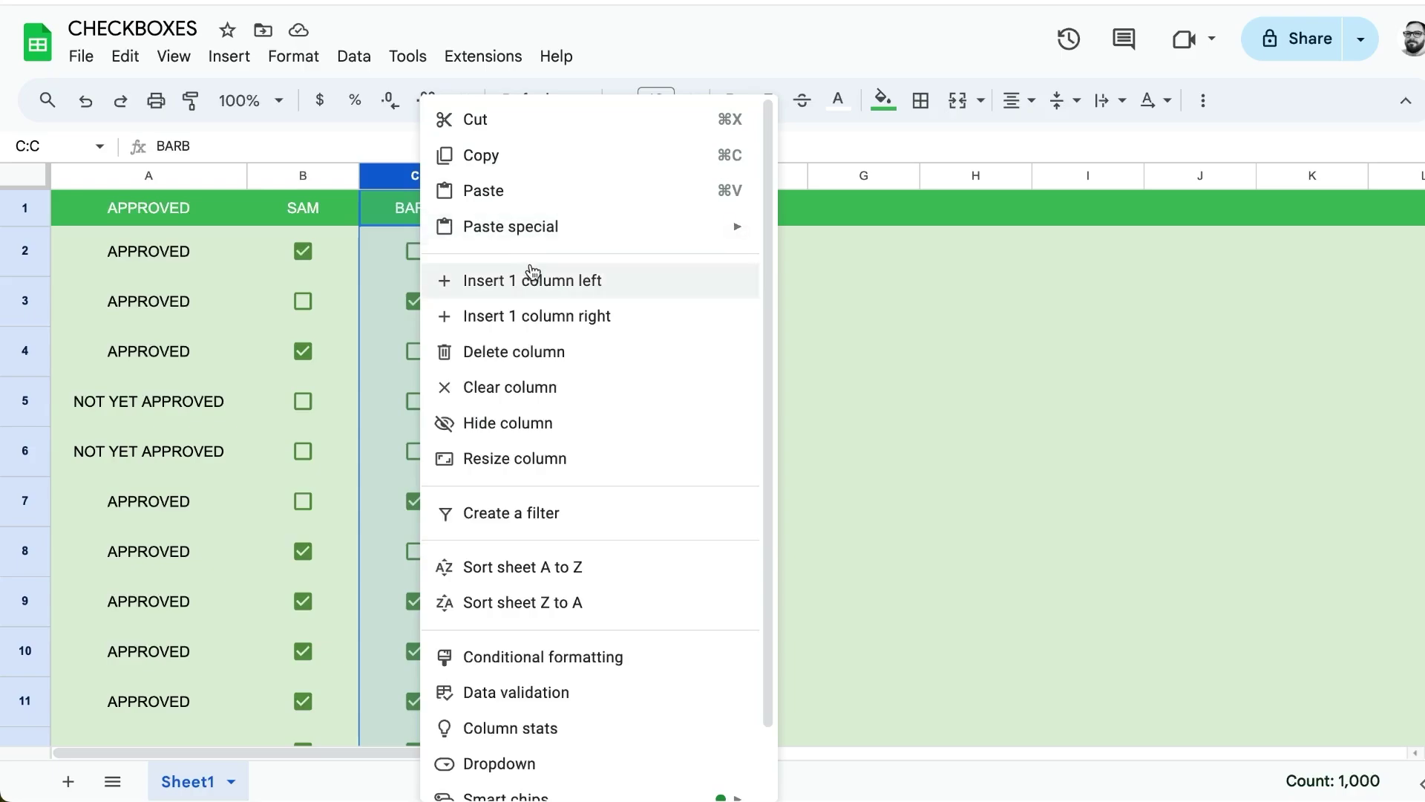
left_click(530, 269)
left_click(397, 217)
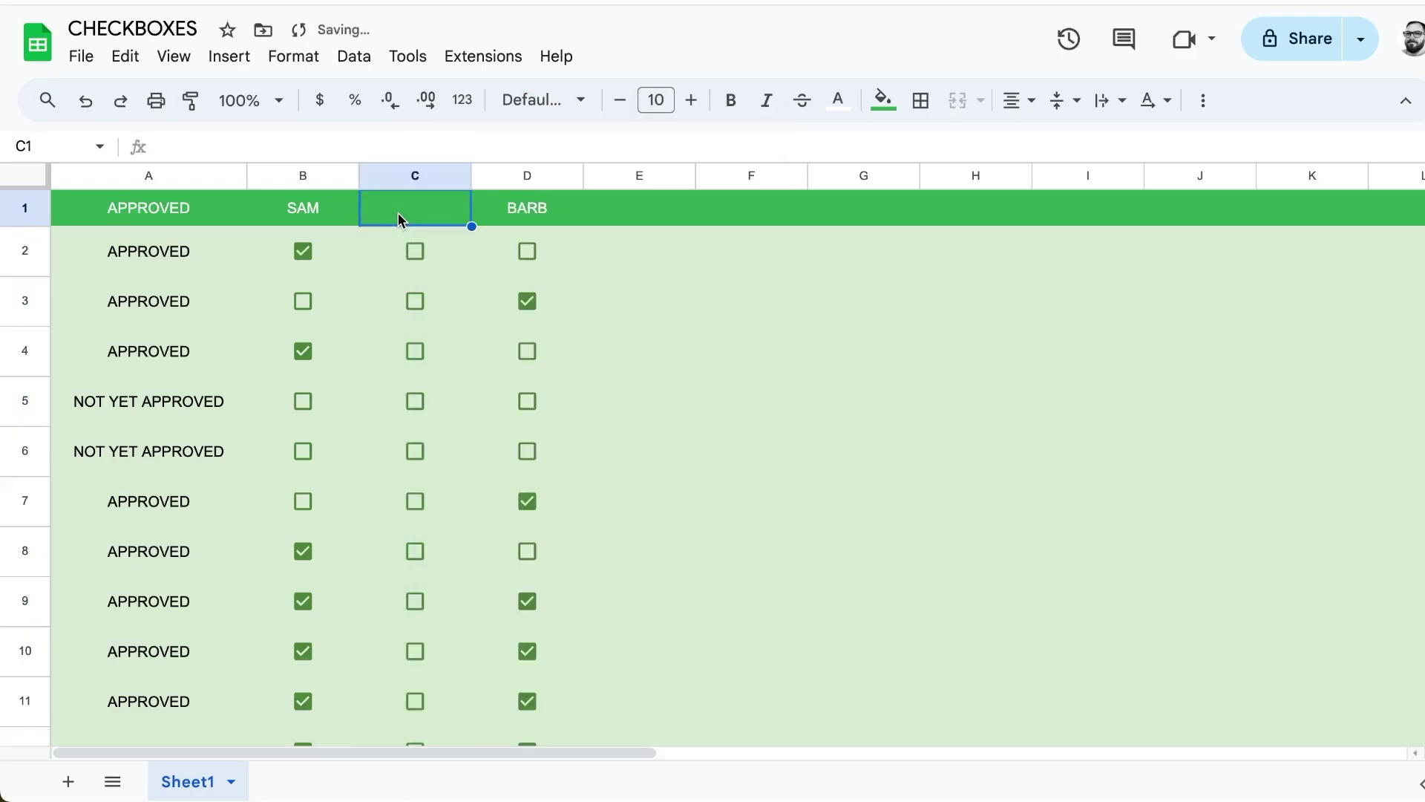
type("CARL")
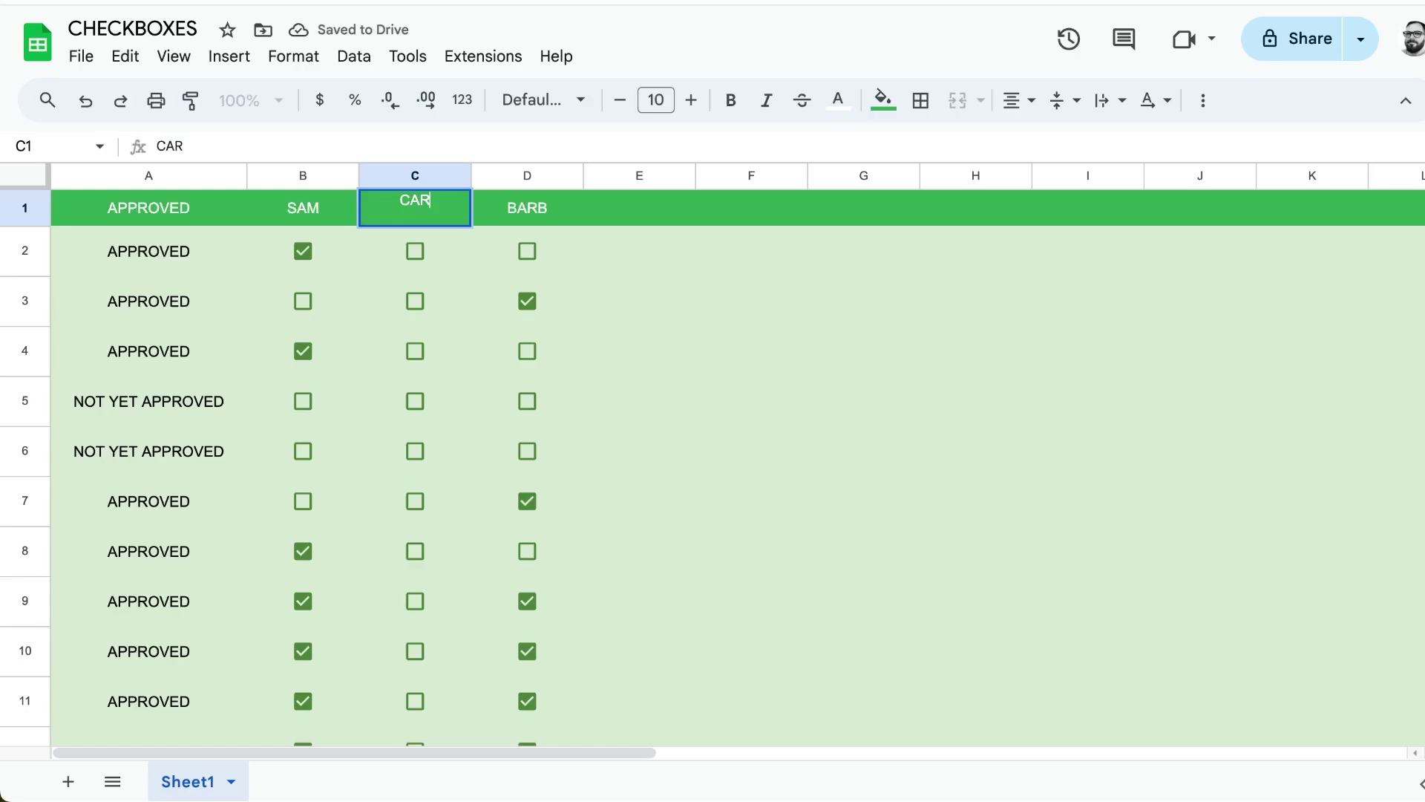
key("Return")
Insert a new column D to its right, headed with a fourth approver's name.
right_click(413, 176)
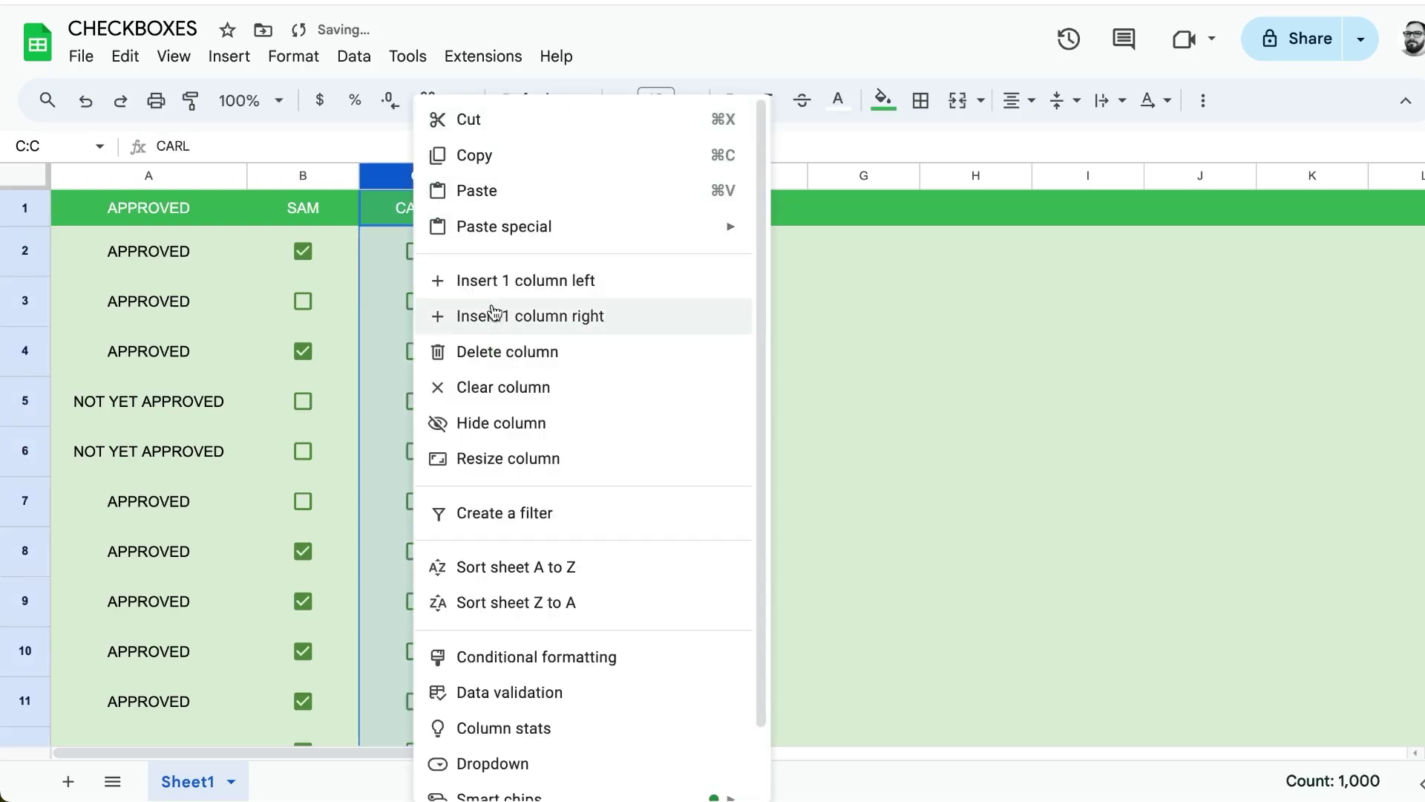
left_click(489, 315)
left_click(504, 211)
type("DAVE")
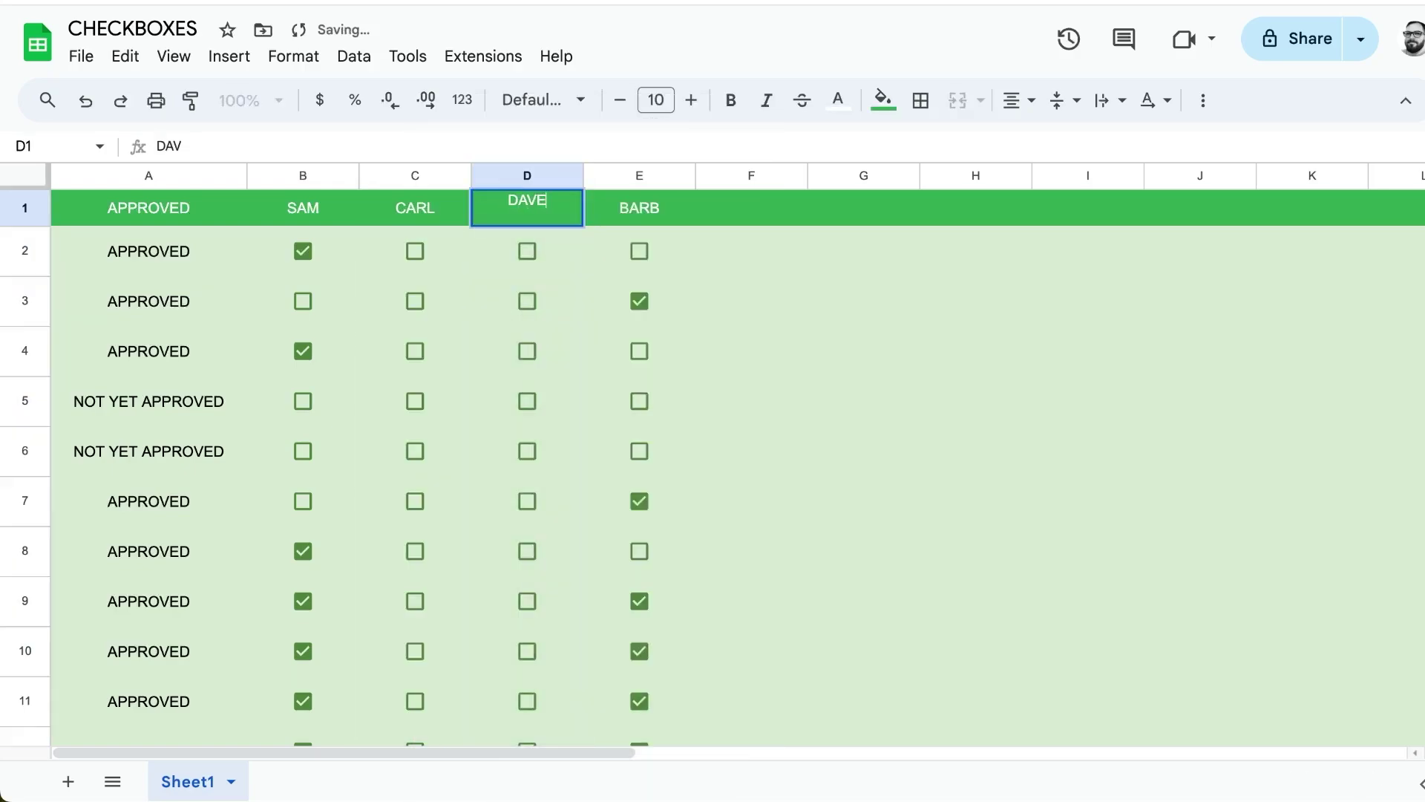
key("Return")
left_click(182, 262)
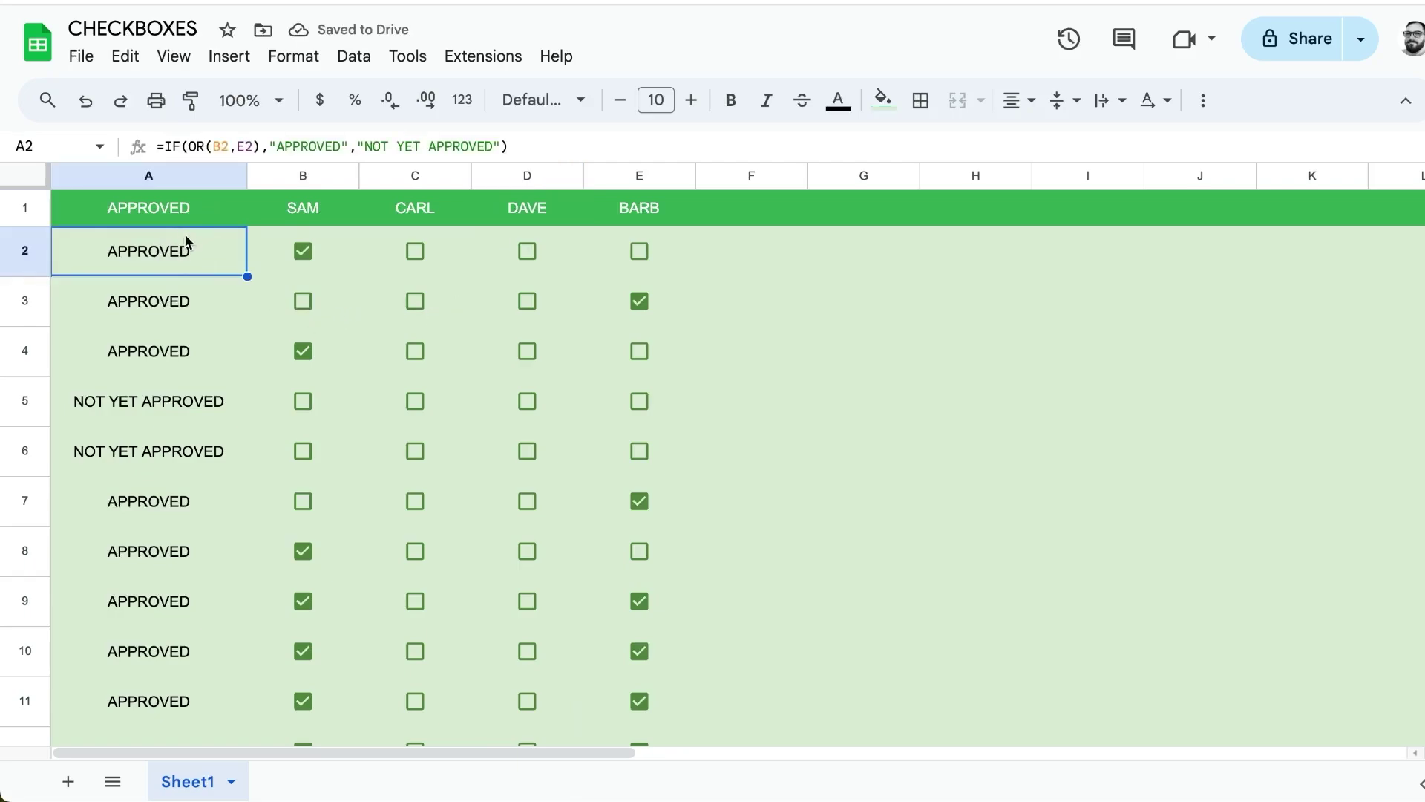
Rewrite A2 as =IF(COUNTIF(B2:E2,TRUE)>0,"APPROVED","NOT YET APPROVED").
double_click(186, 242)
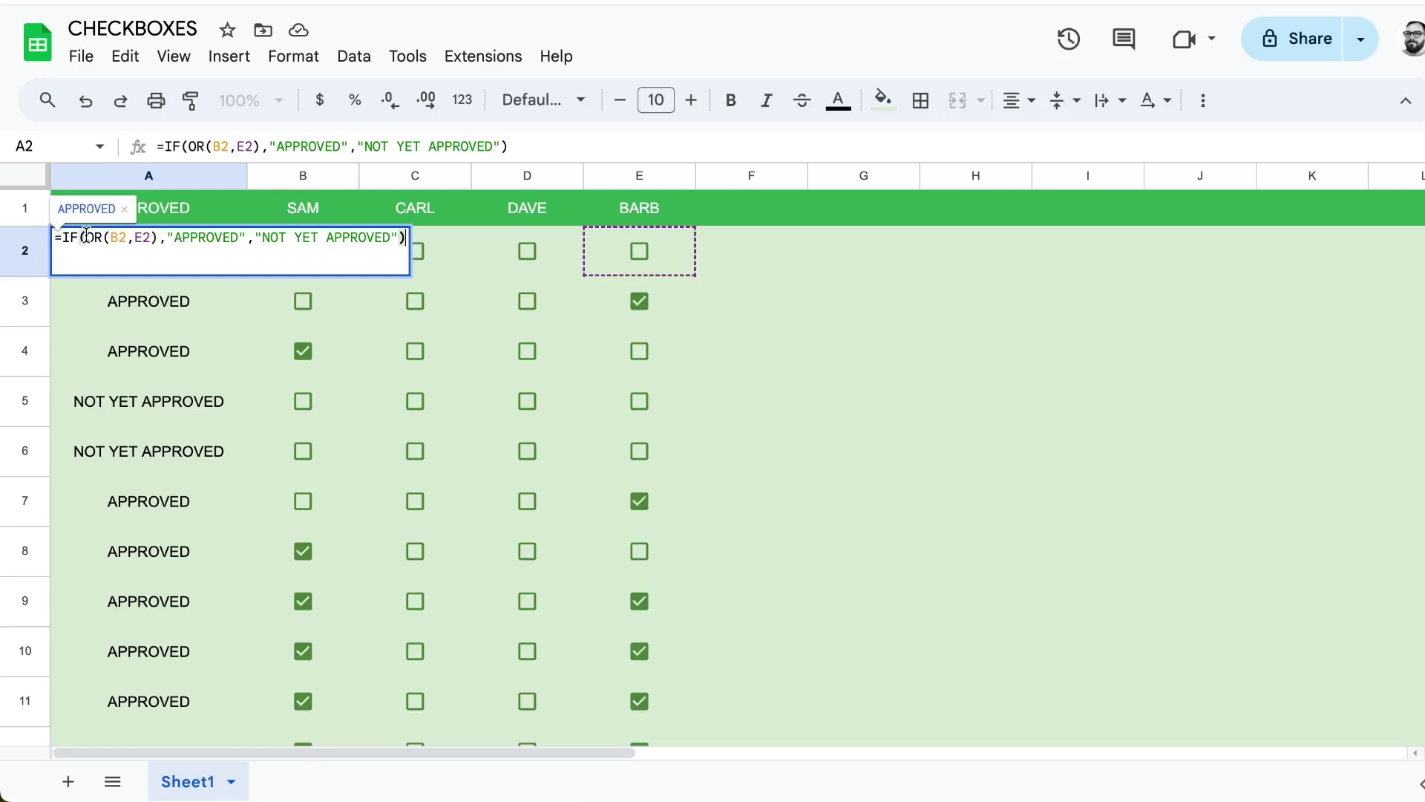
left_click_drag(86, 236, 158, 237)
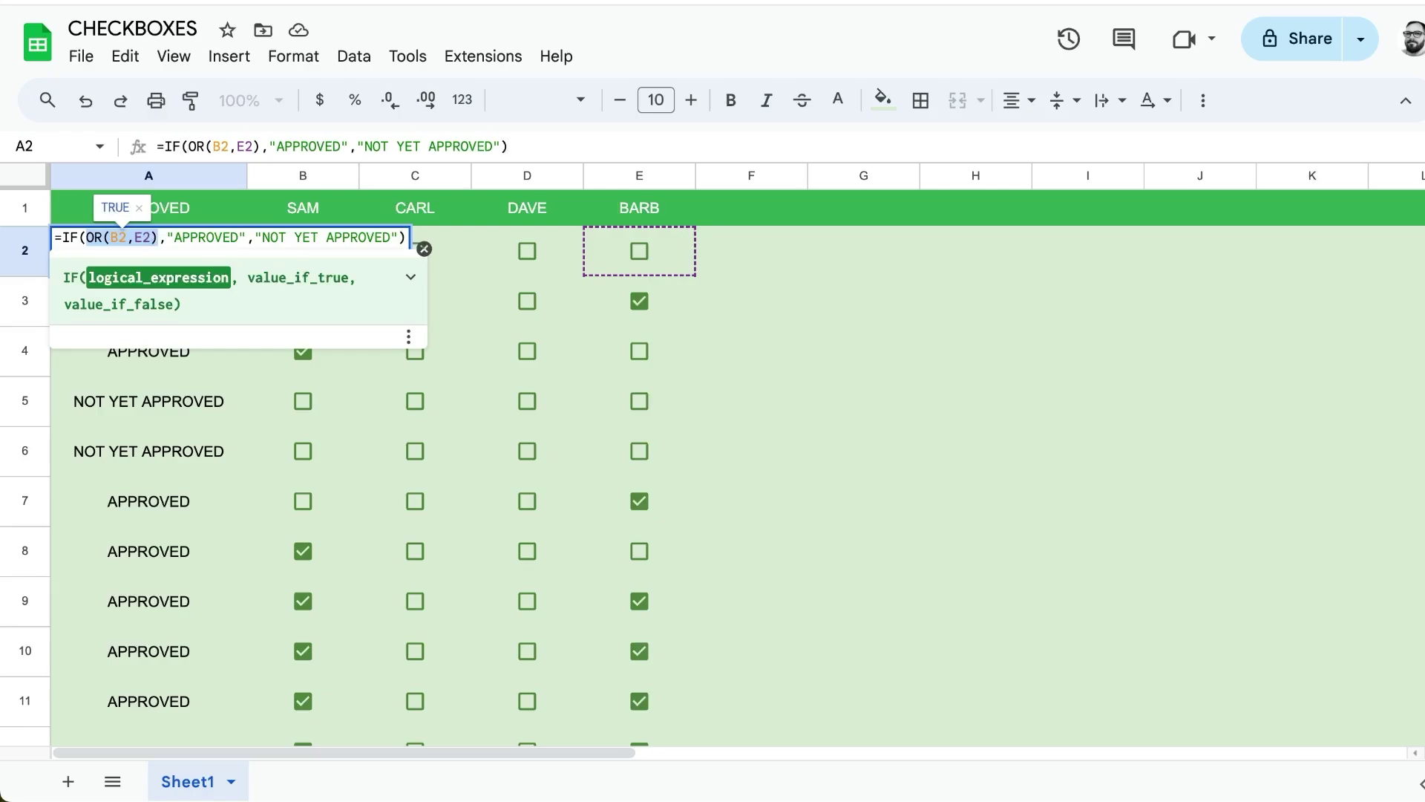
type("COUNTIF(")
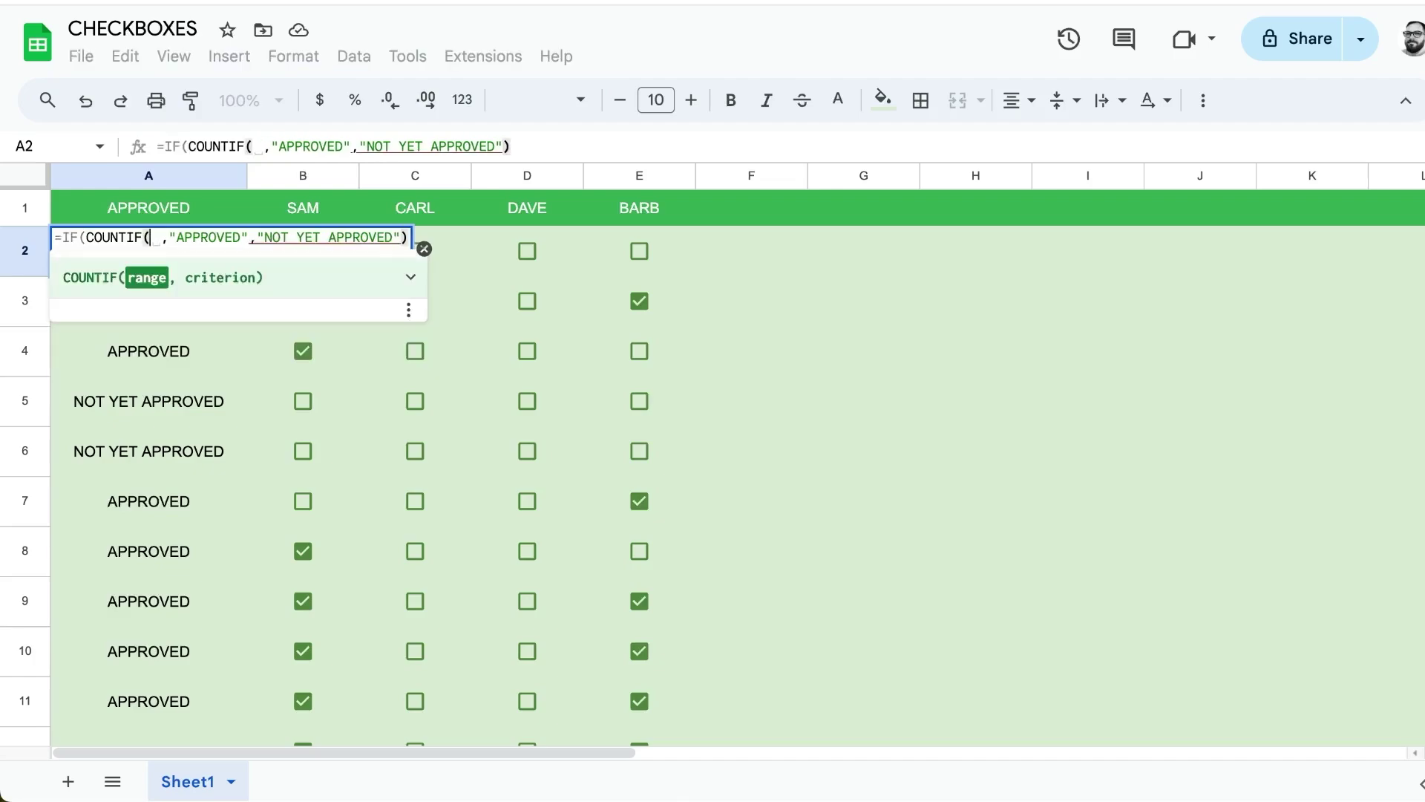
type("B2:E")
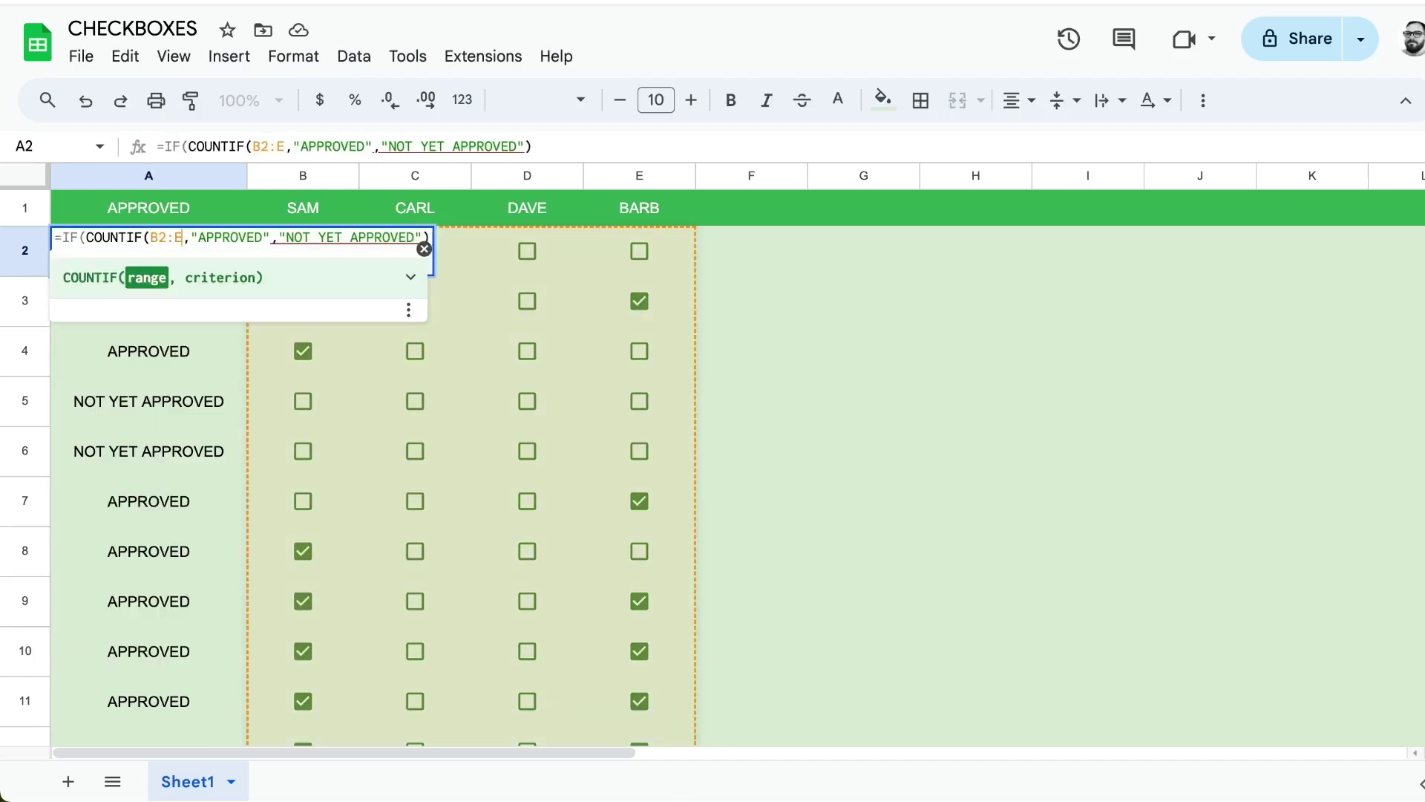
type("2")
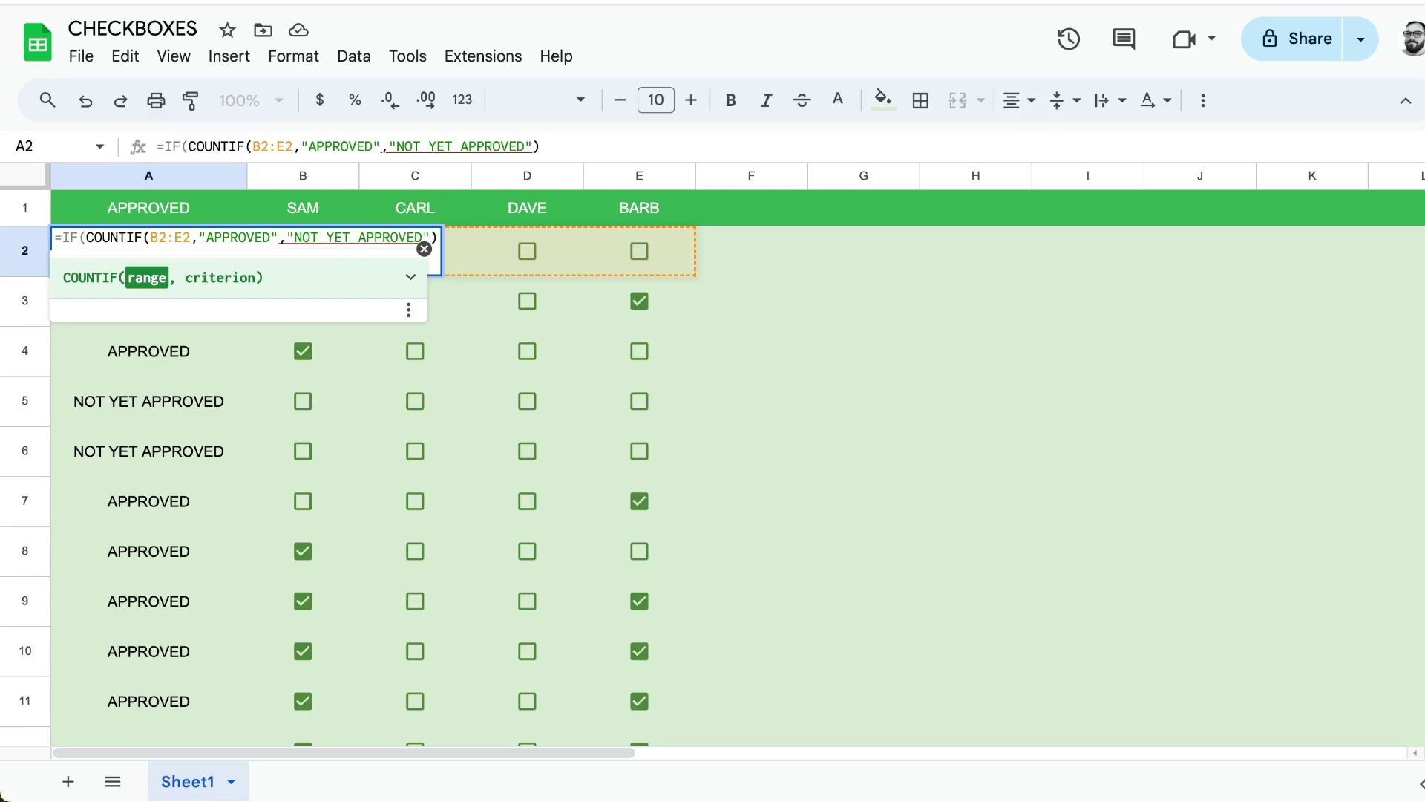
type(",")
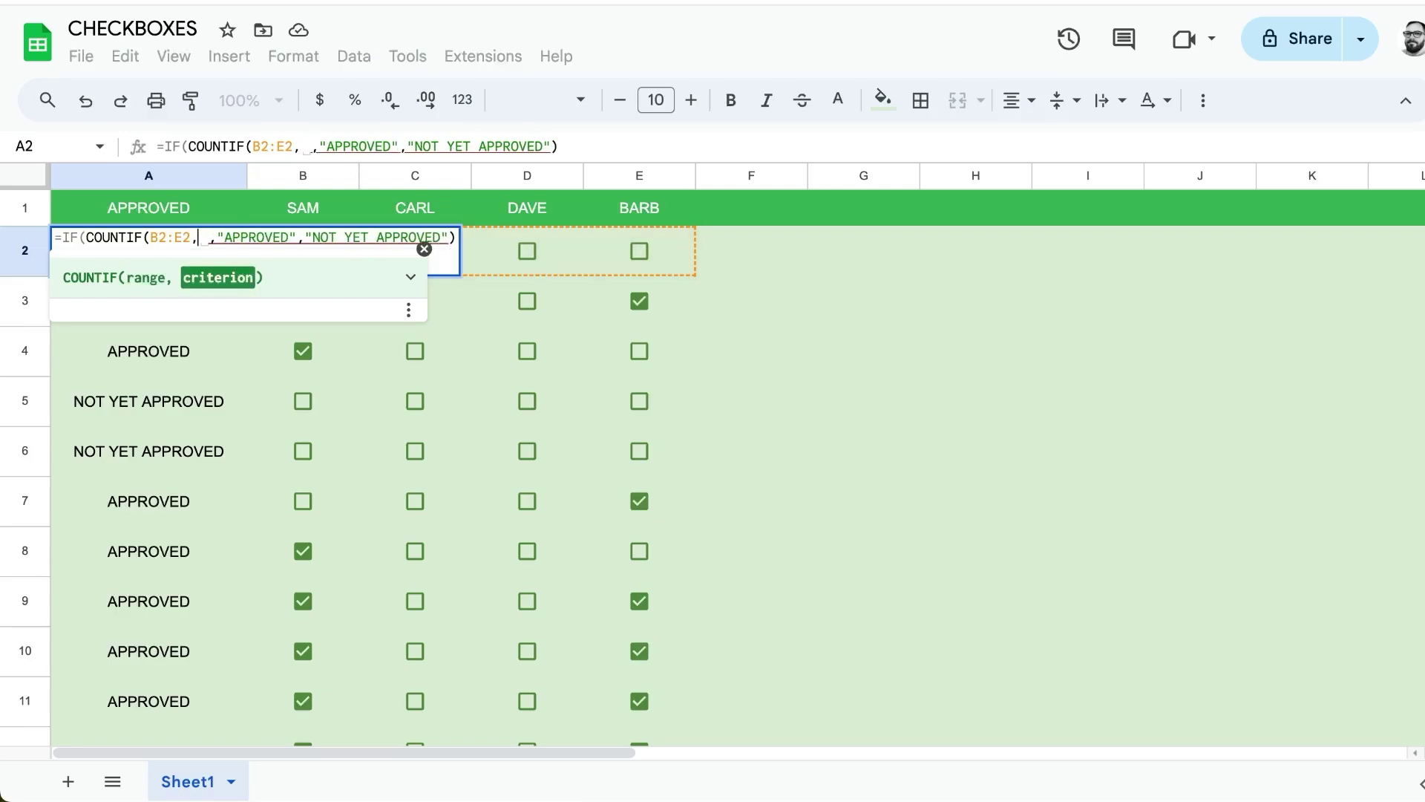
type("TRUE)")
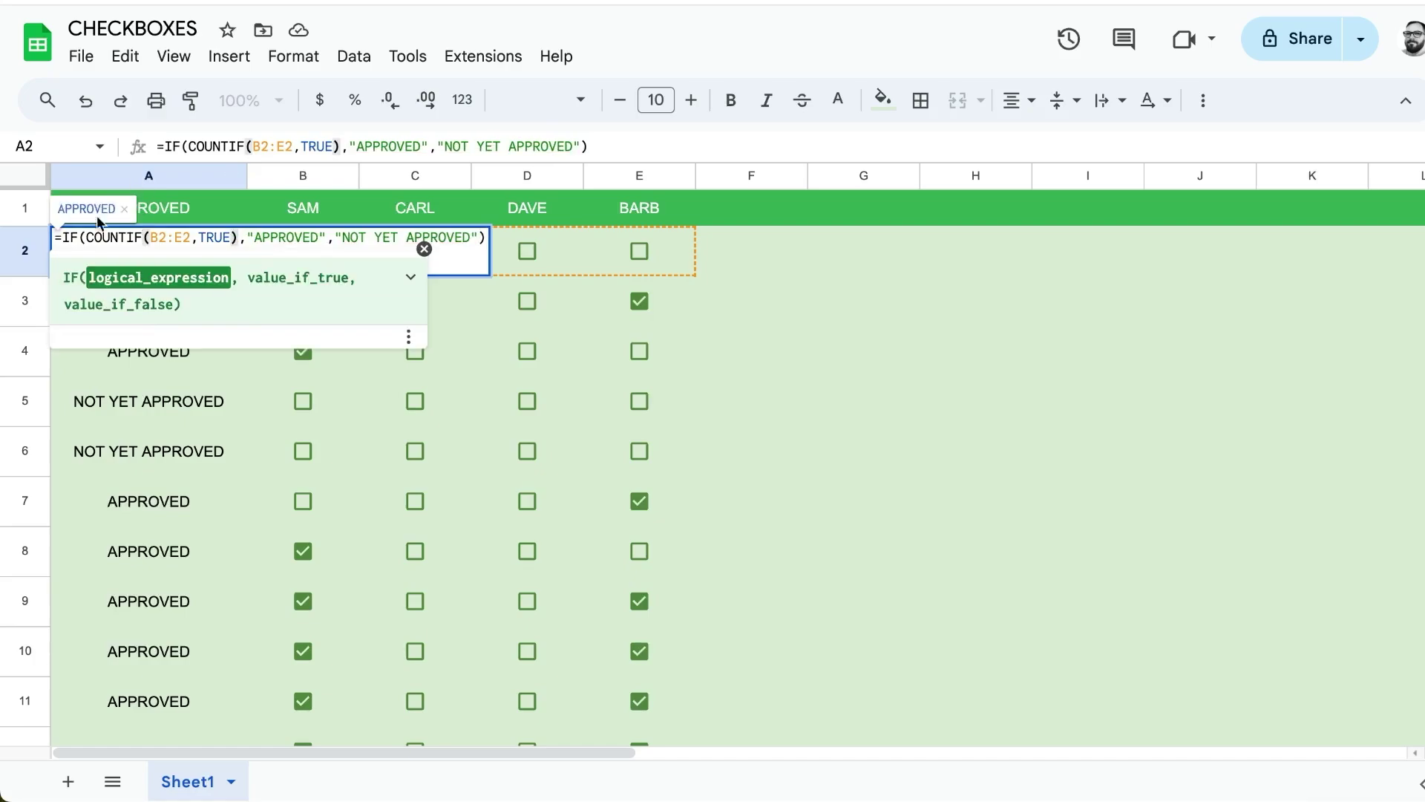
left_click(85, 236)
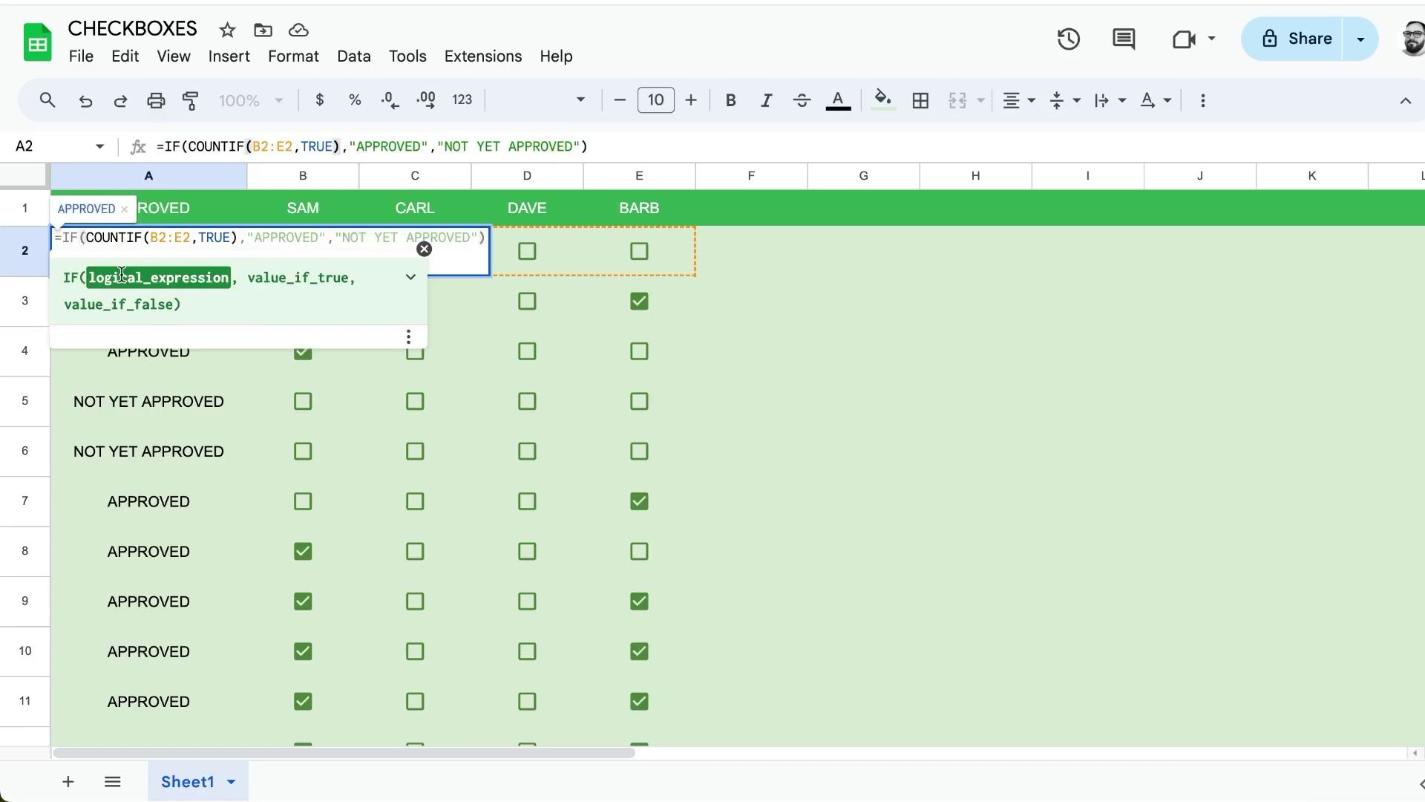
left_click(235, 251)
type(">")
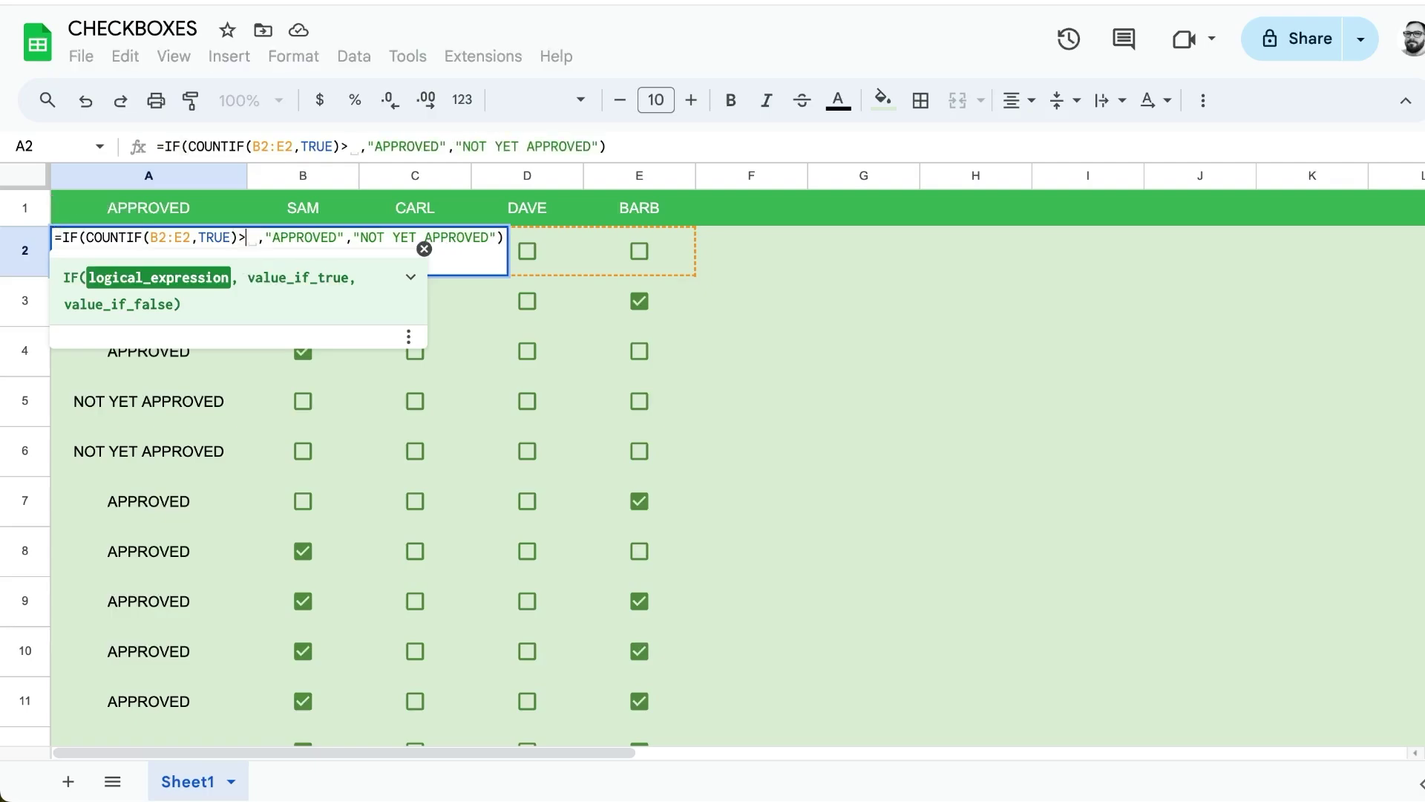
type("0")
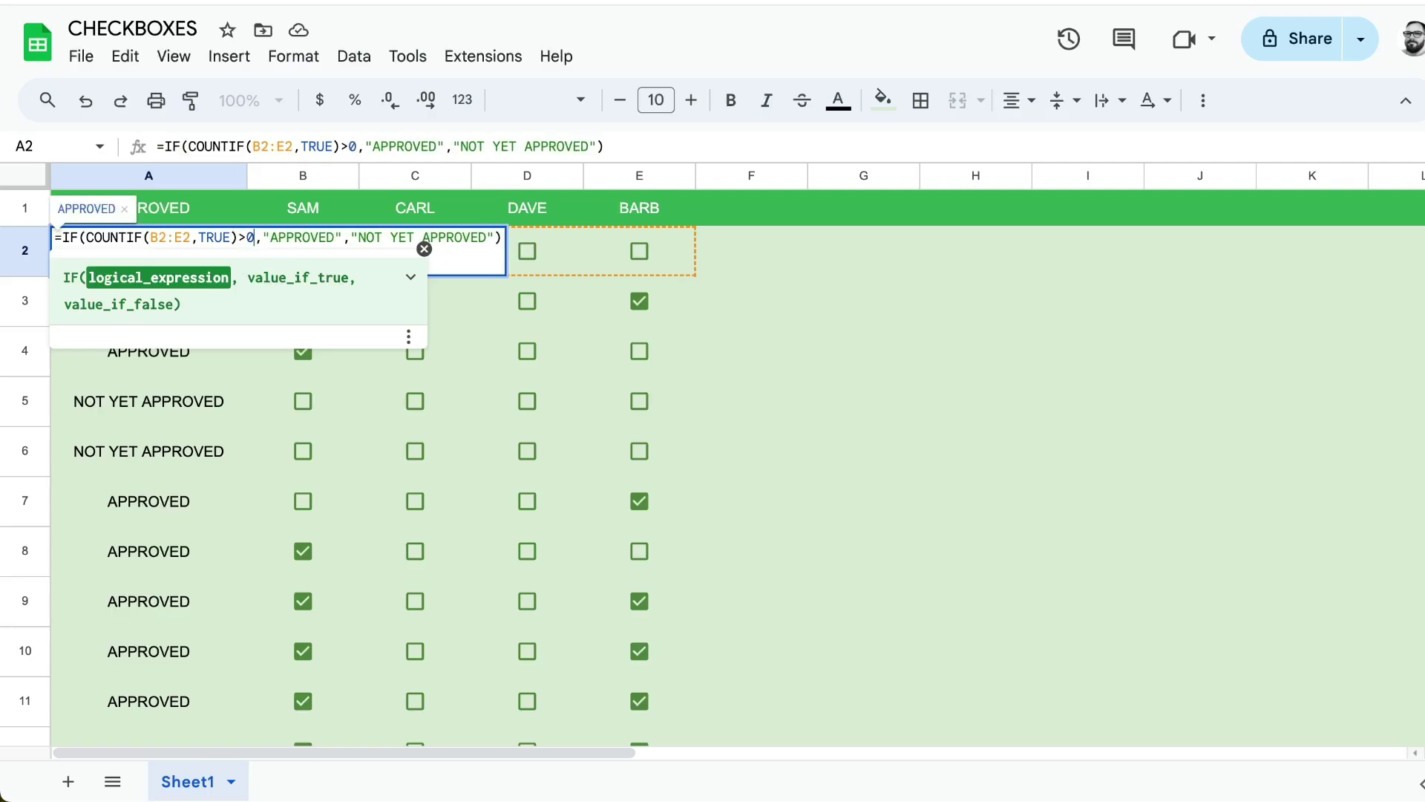
key("Return")
Tick B2 and C5, then fill A2's COUNTIF formula down to A1000.
left_click(327, 263)
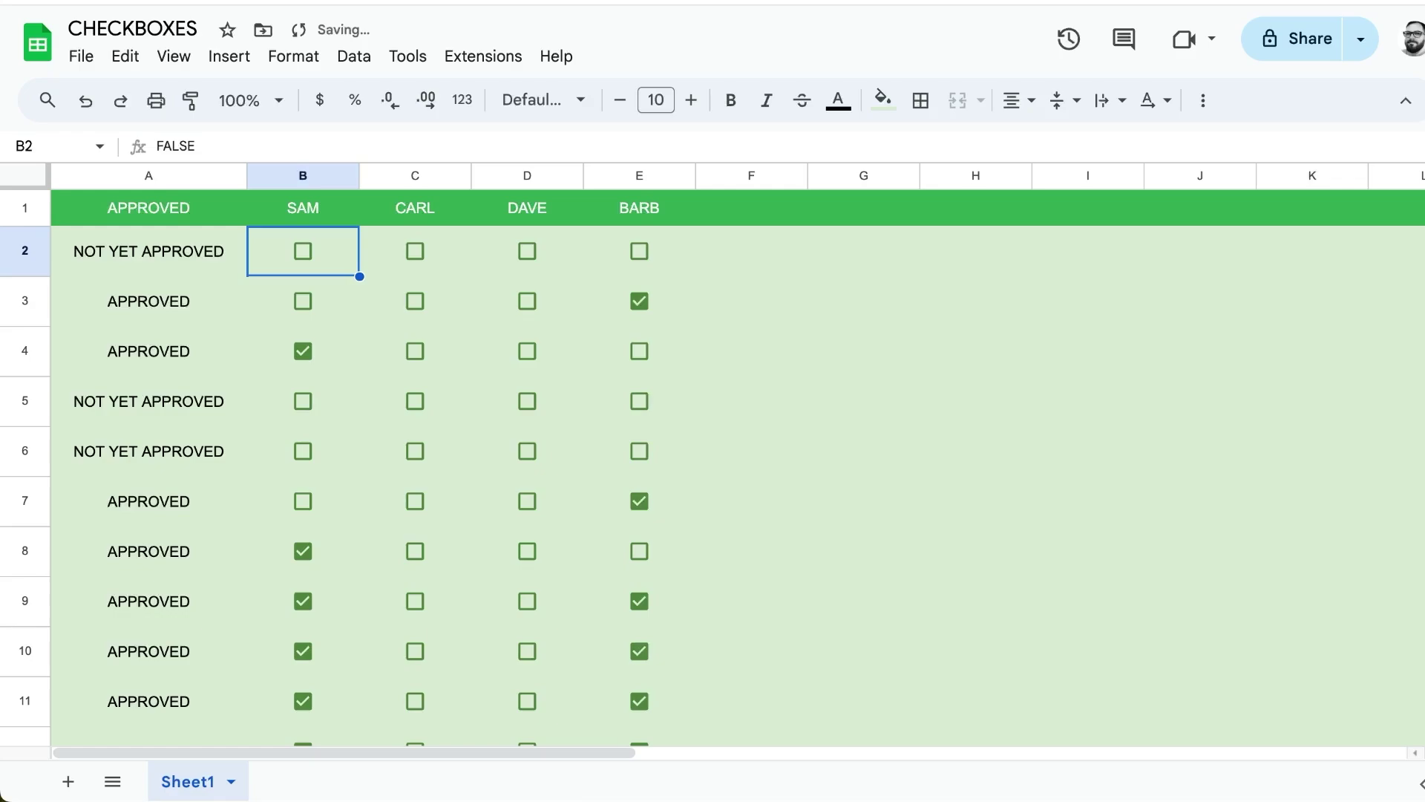
key("space")
key("Right")
key("Down")
key("Down")
key("Down")
key("space")
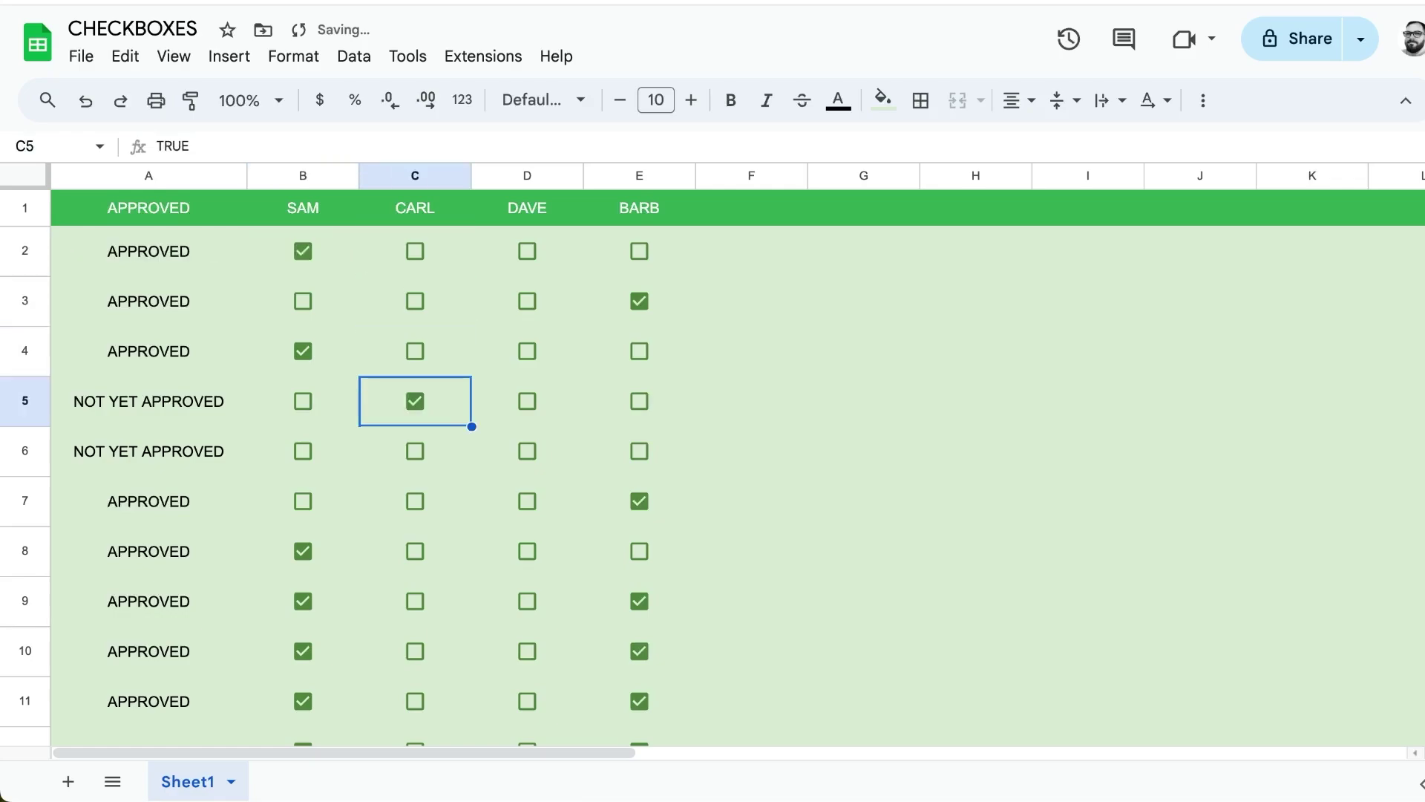
key("Left")
key("Up")
key("Up")
key("Up")
key("Left")
key("ctrl+shift+Down")
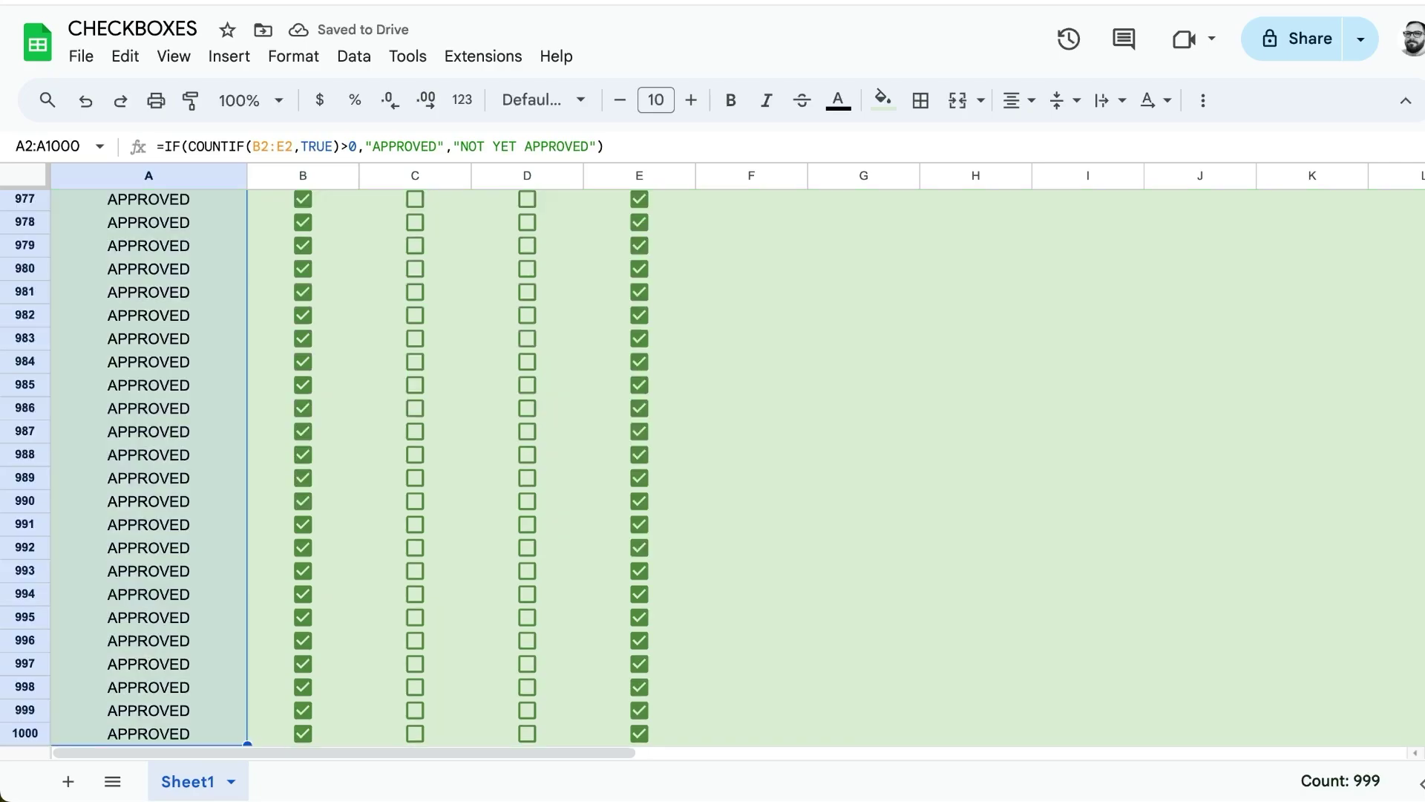
key("ctrl+Home")
Tick E6 and D6 so every visible row reads APPROVED.
key("Down")
key("Down")
key("Right")
key("Right")
key("Down")
key("Down")
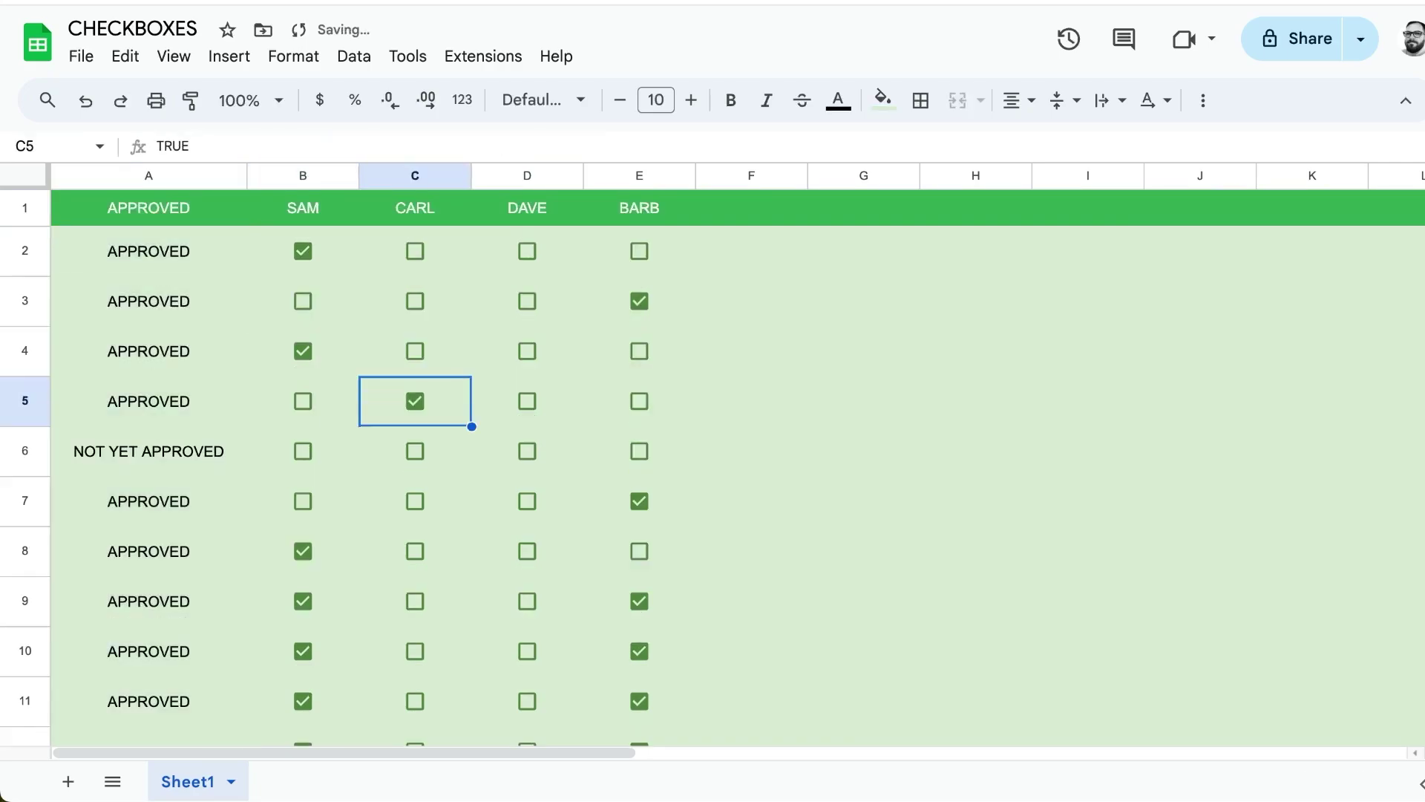
key("Down")
key("Right")
key("Right")
key("space")
key("Left")
key("Left")
key("Right")
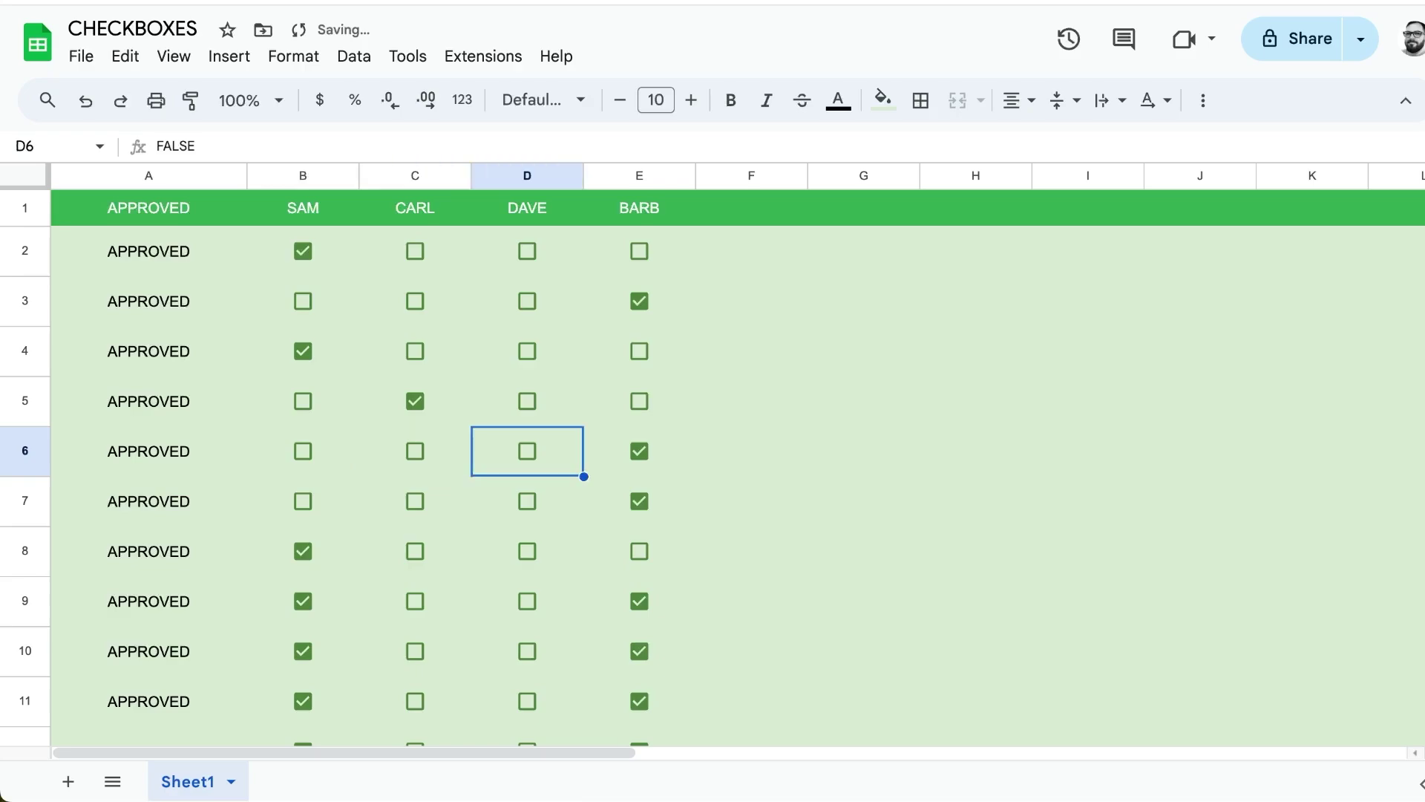
key("space")
key("Left")
key("Left")
key("Left")
key("Up")
key("Up")
key("Up")
key("Up")
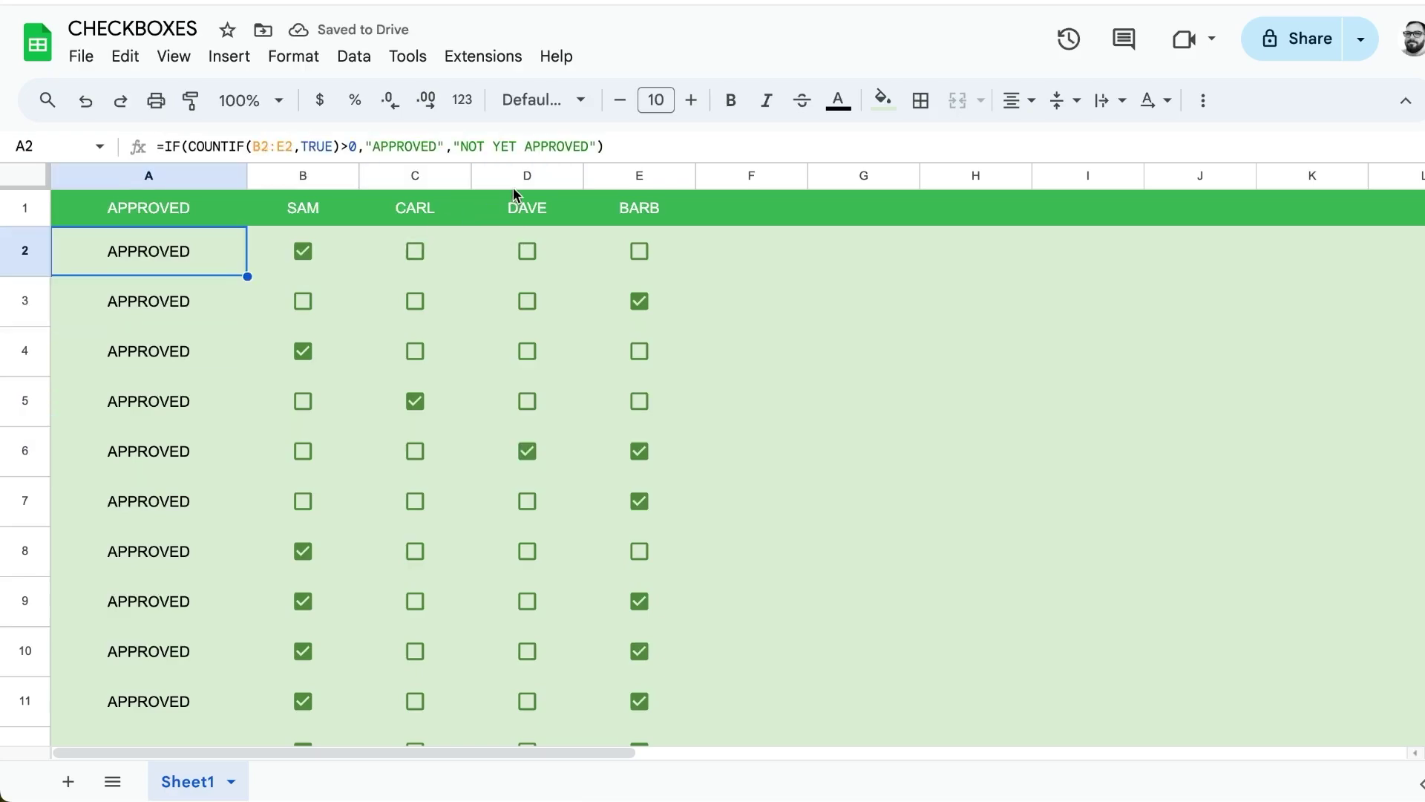
Insert a new column left of DAVE and give it the header ADAM.
left_click(525, 175)
right_click(529, 175)
left_click(631, 278)
type("A")
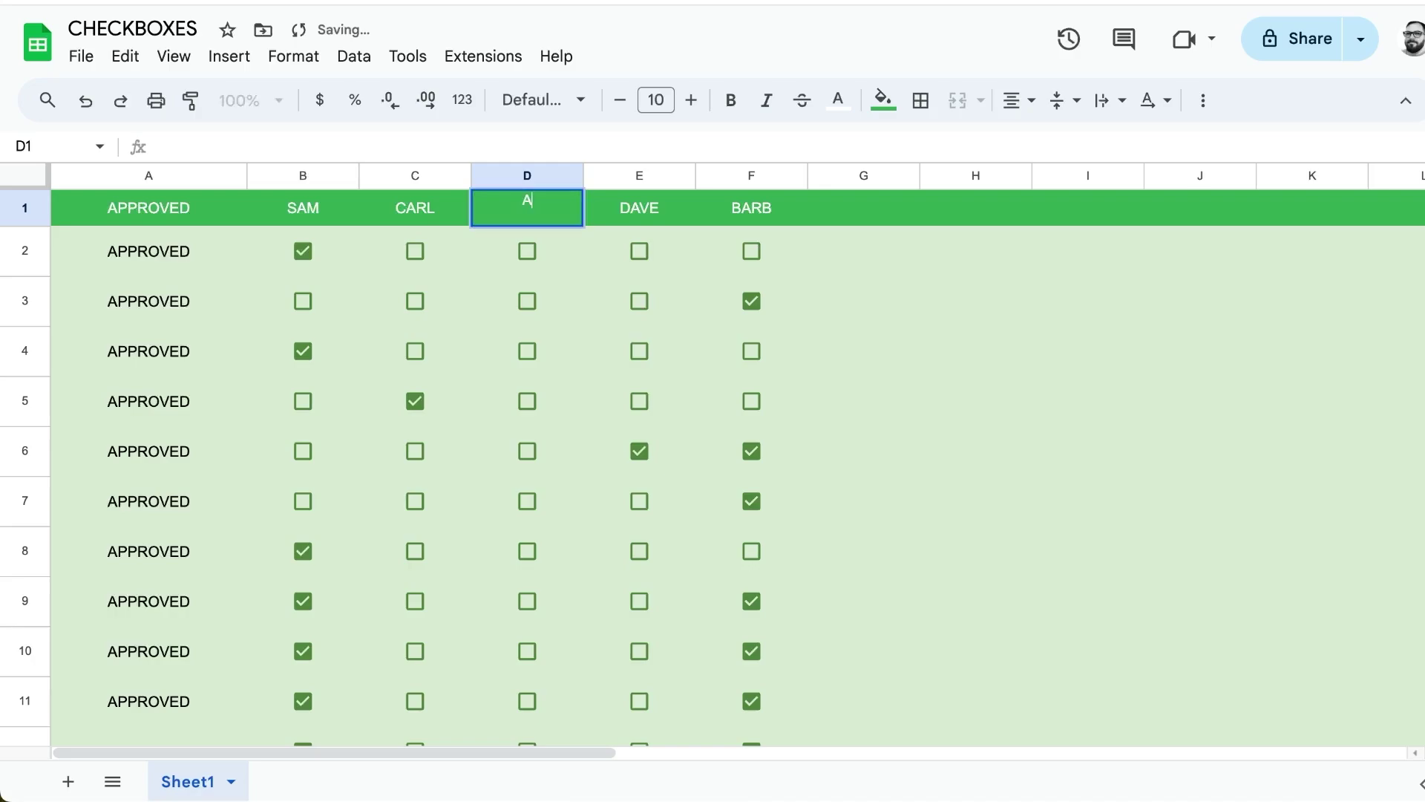
type("DAM")
key("Return")
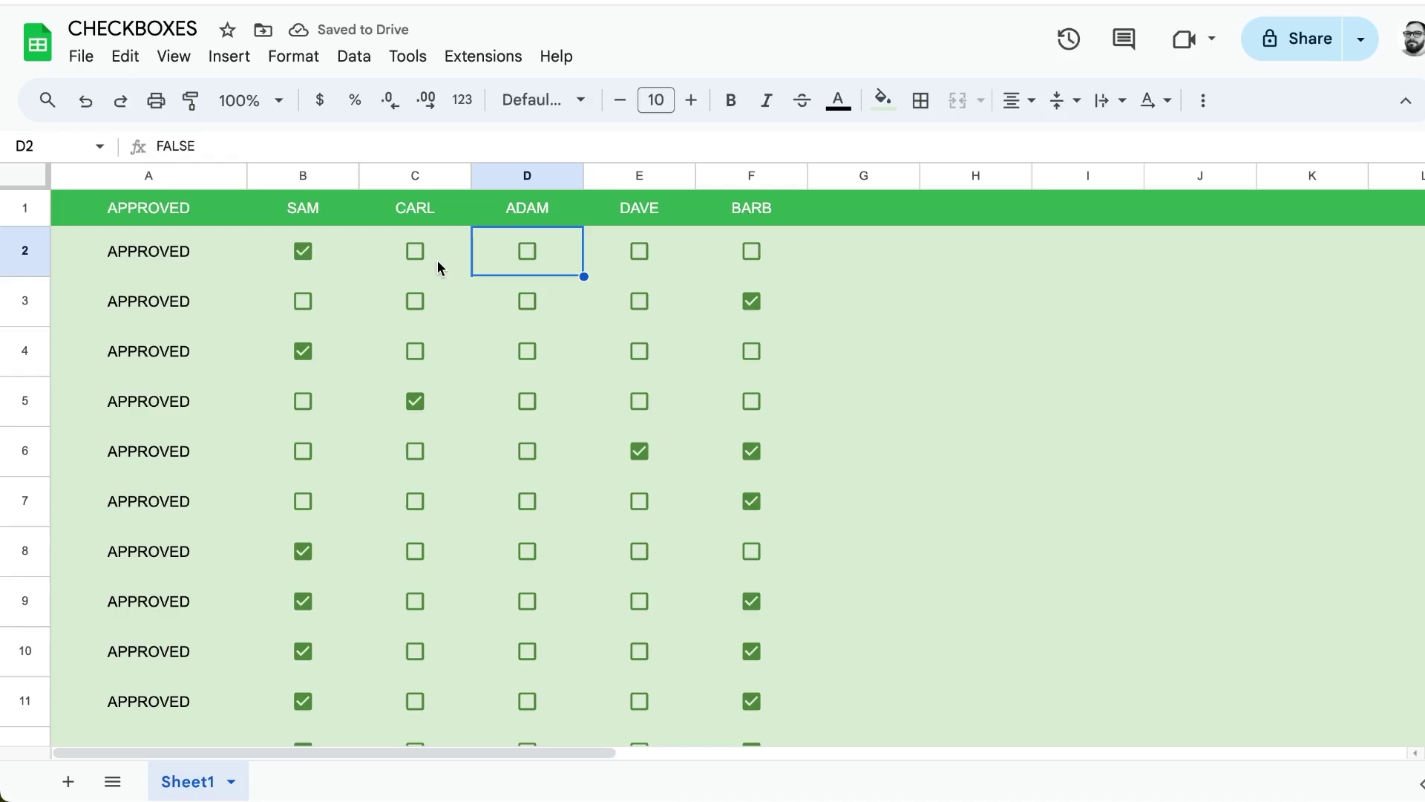
Edit A2's formula so the COUNTIF threshold becomes >2 instead of >0.
left_click(158, 242)
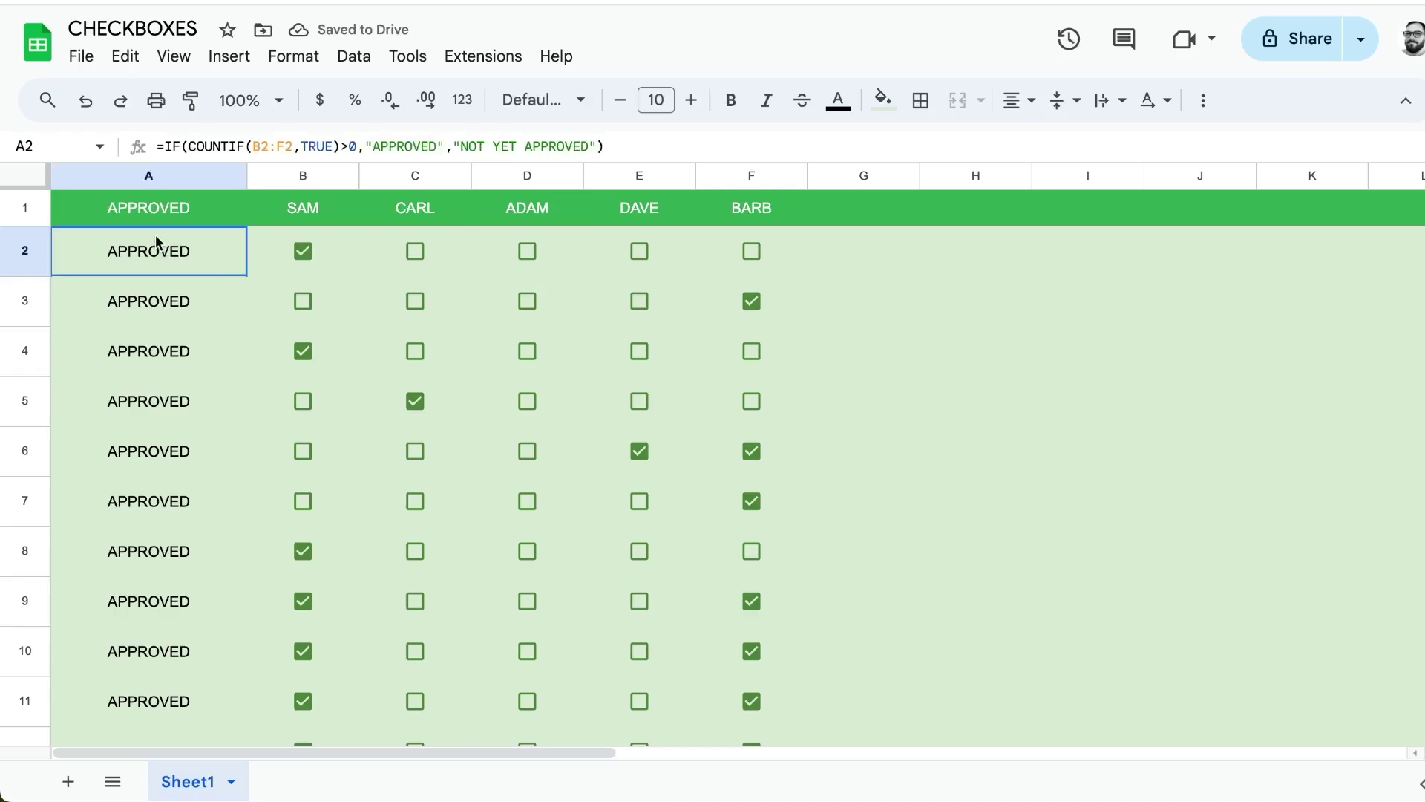
left_click(354, 144)
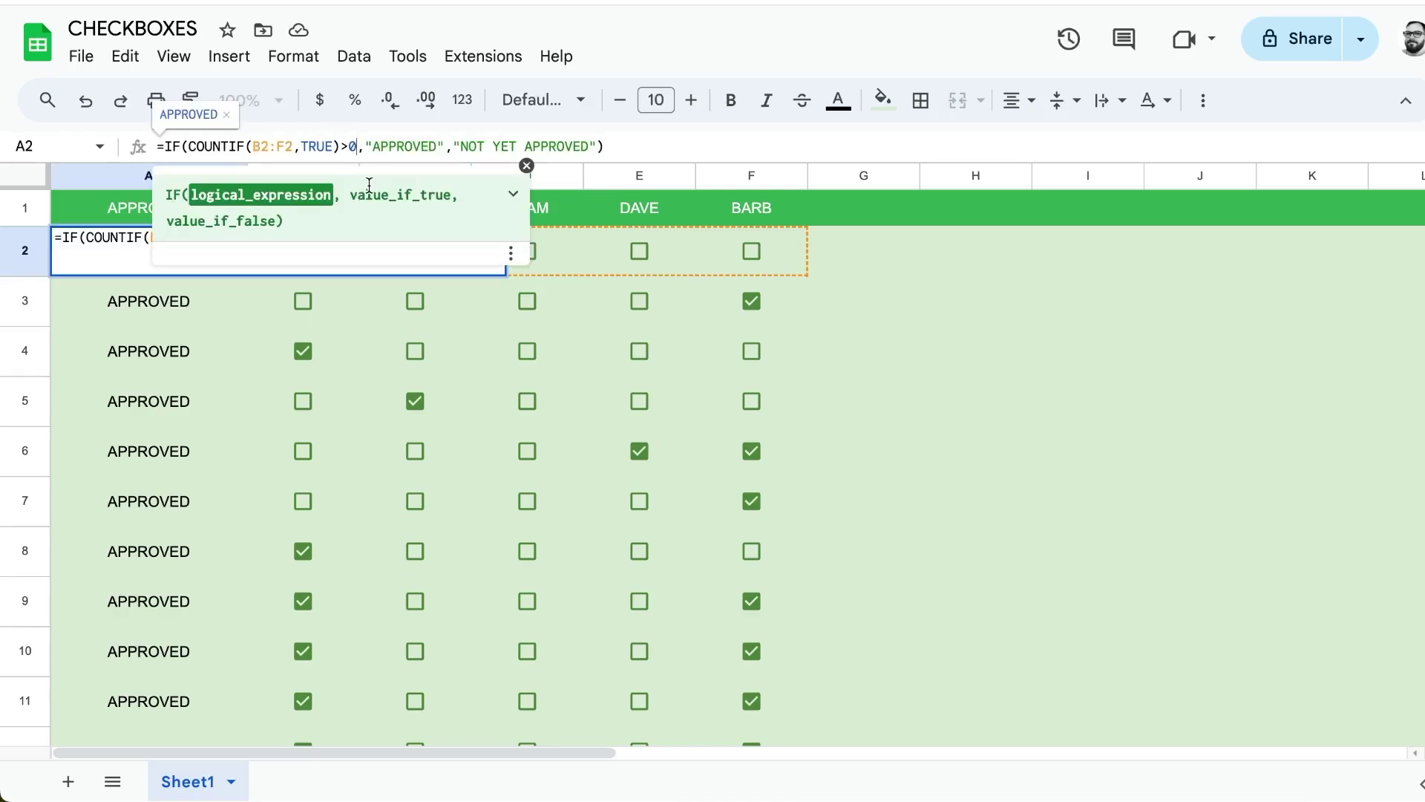
key("BackSpace")
type("3")
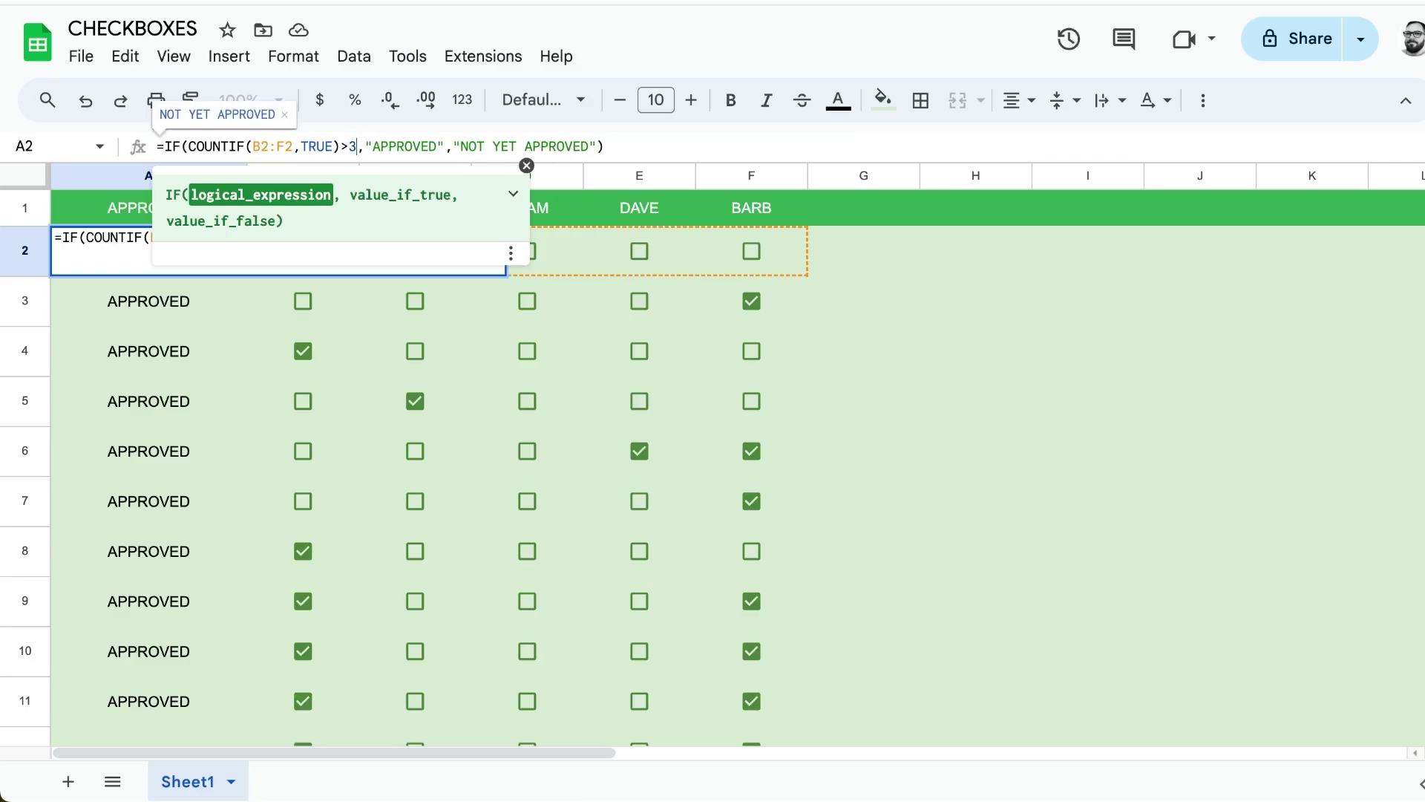
key("BackSpace")
type("2")
Commit A2's updated formula with the >2 threshold.
key("Return")
key("Down")
key("Up")
key("Up")
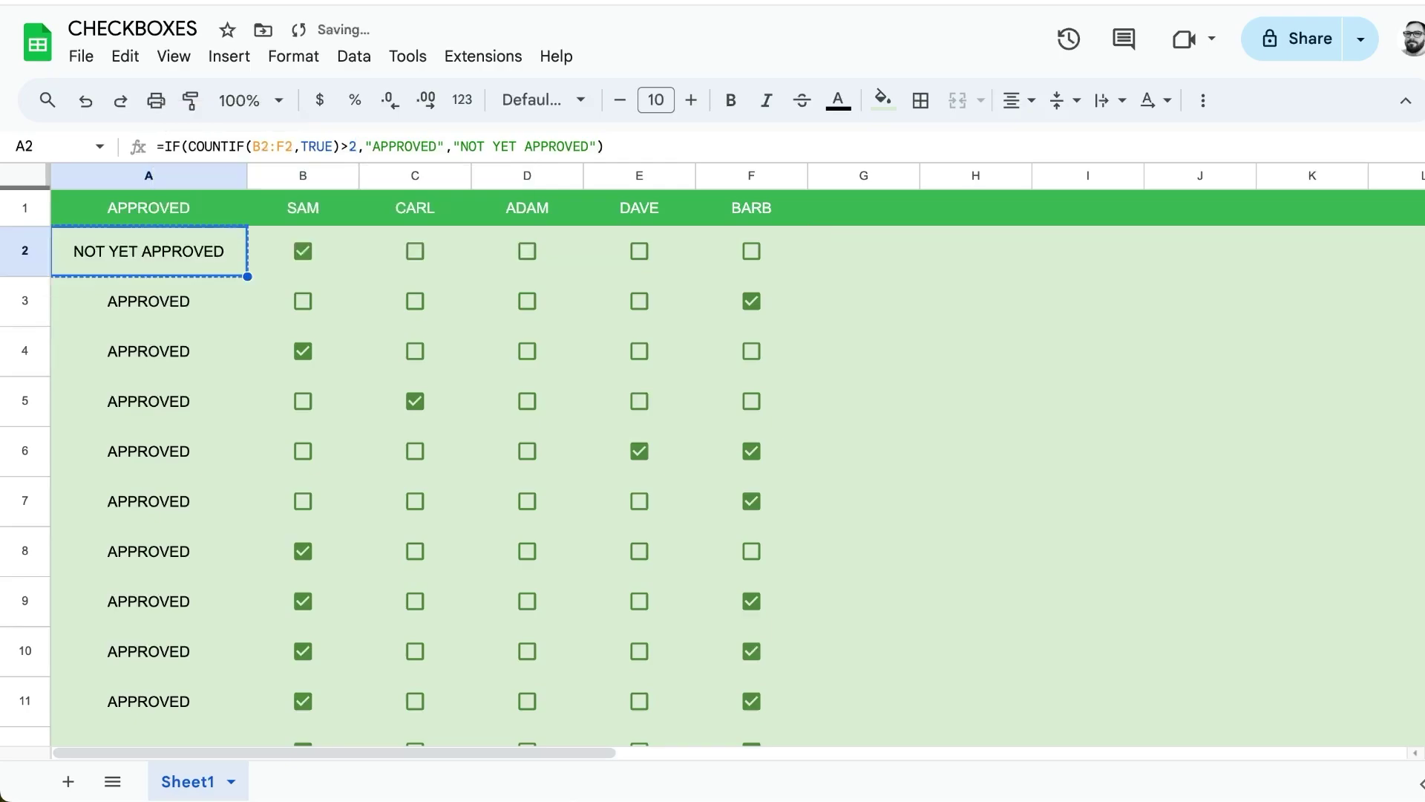
Tick the approver checkboxes in rows 2 and 3, then recheck A2's formula.
key("Right")
key("Right")
key("space")
key("Down")
key("space")
key("Right")
key("space")
key("Up")
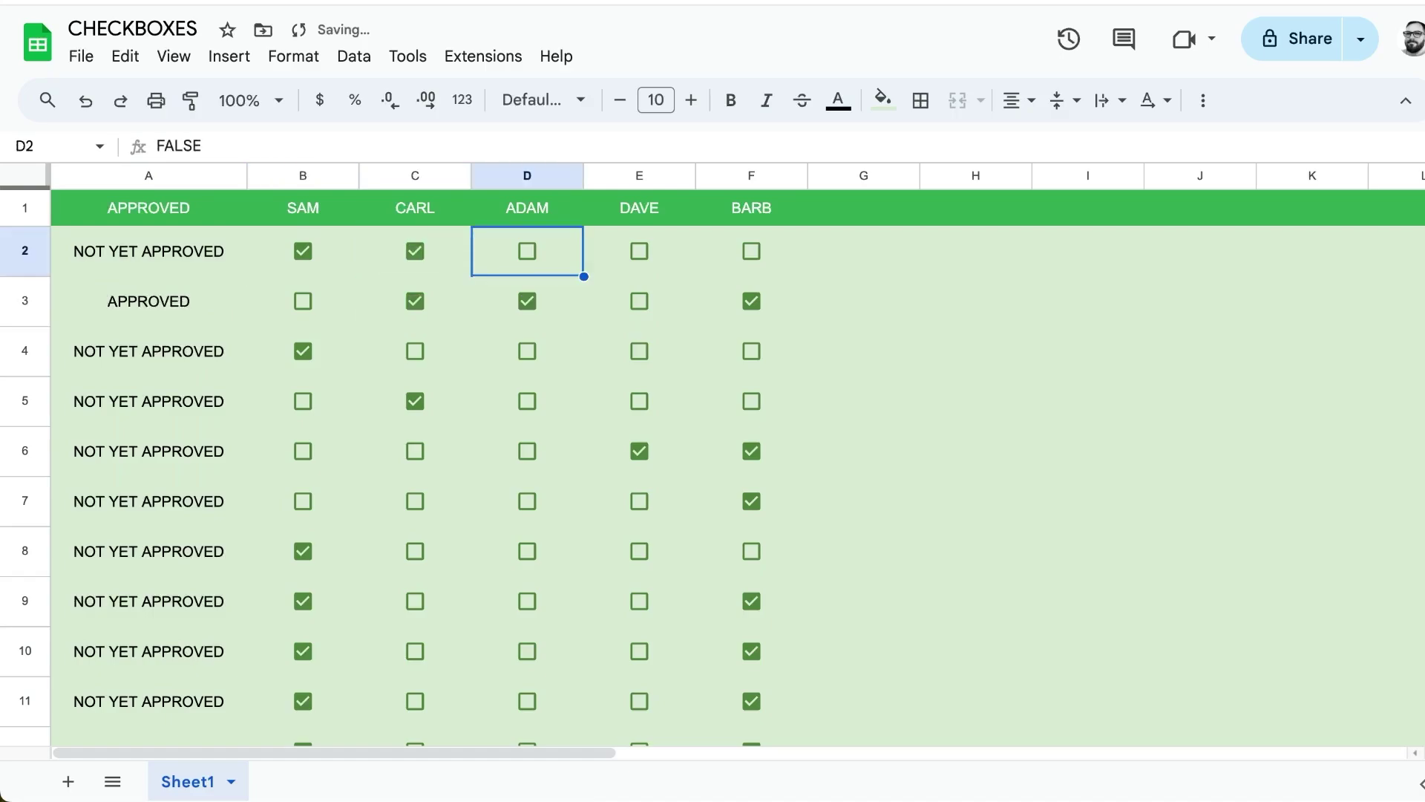
key("space")
key("Right")
key("space")
key("Down")
key("Down")
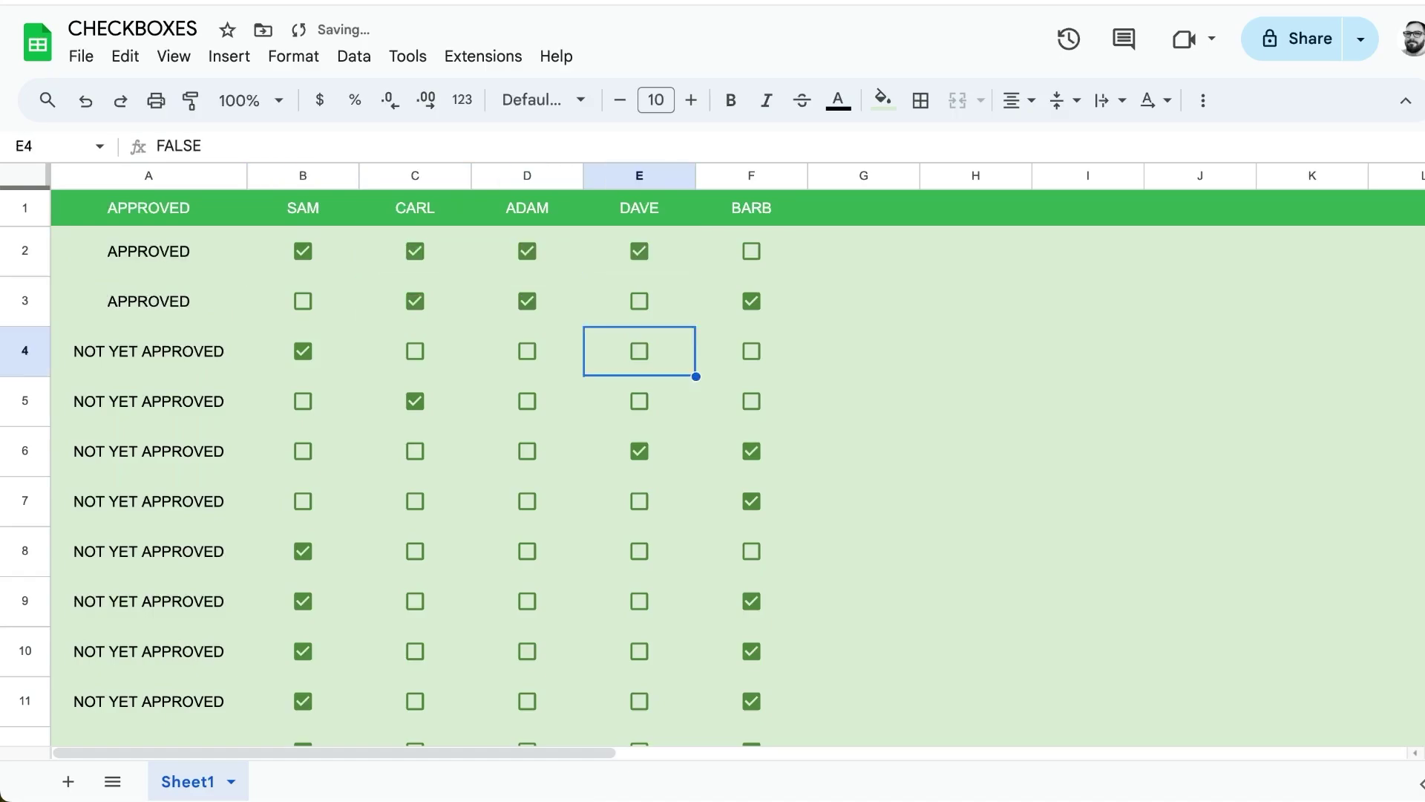
left_click(213, 297)
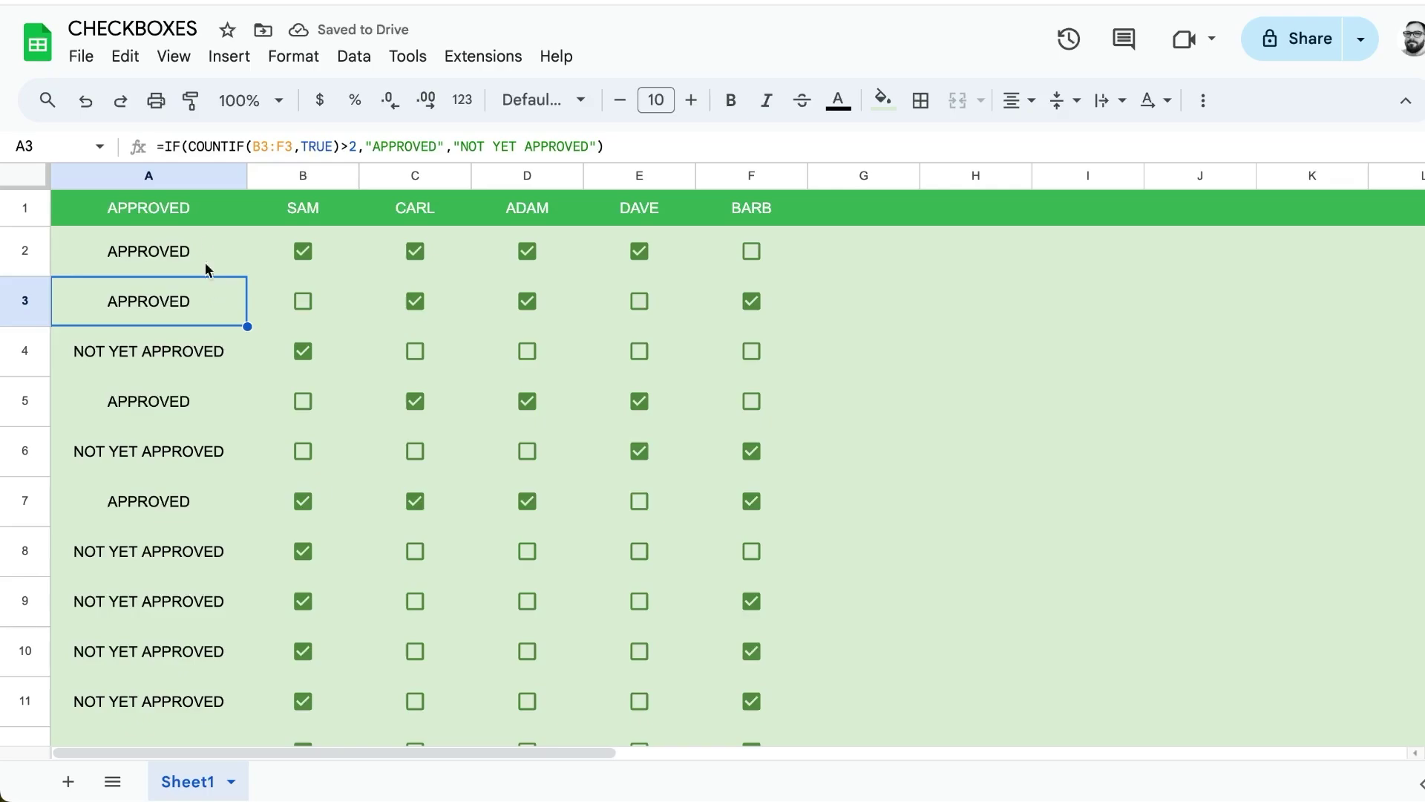
left_click(206, 242)
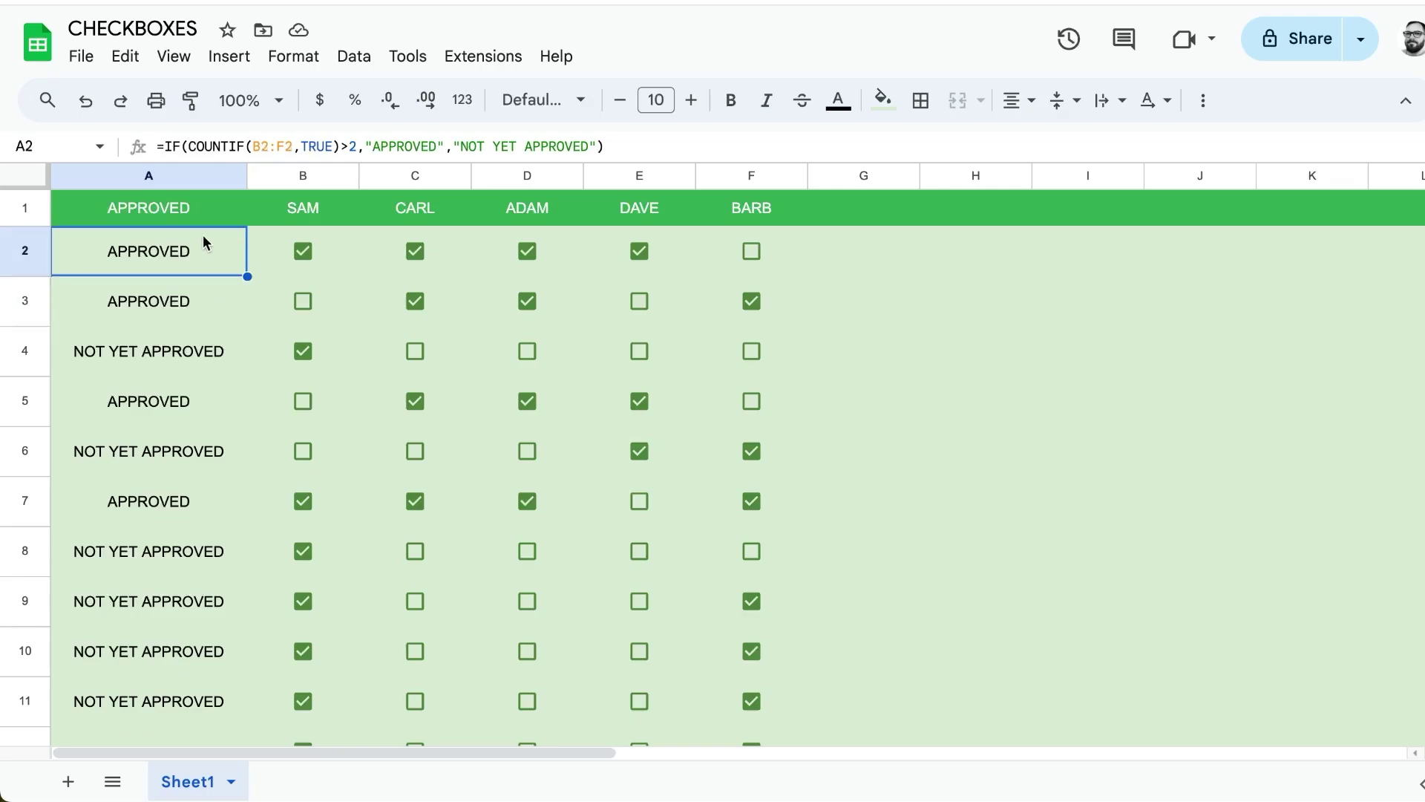